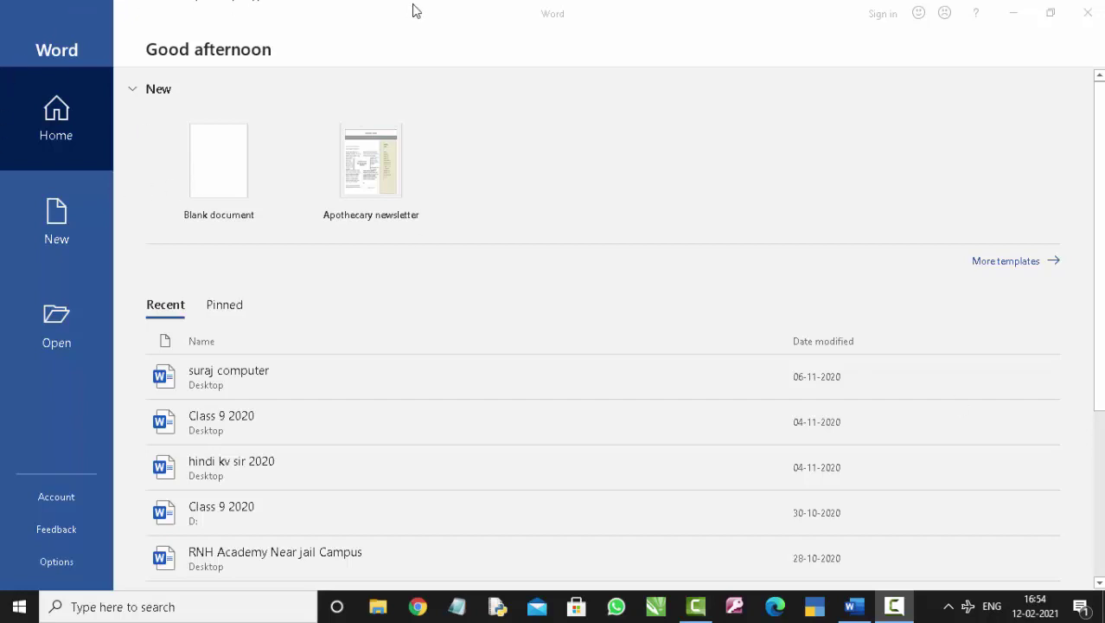
- Start a blank Word document and zoom the page in twice
left_click(227, 177)
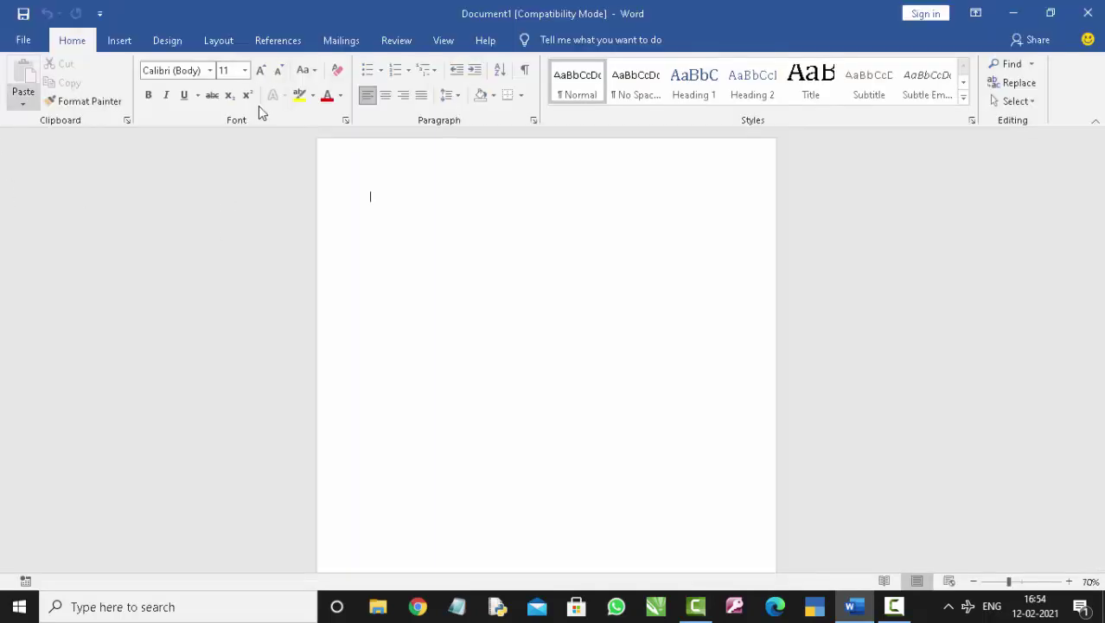
left_click(1070, 581)
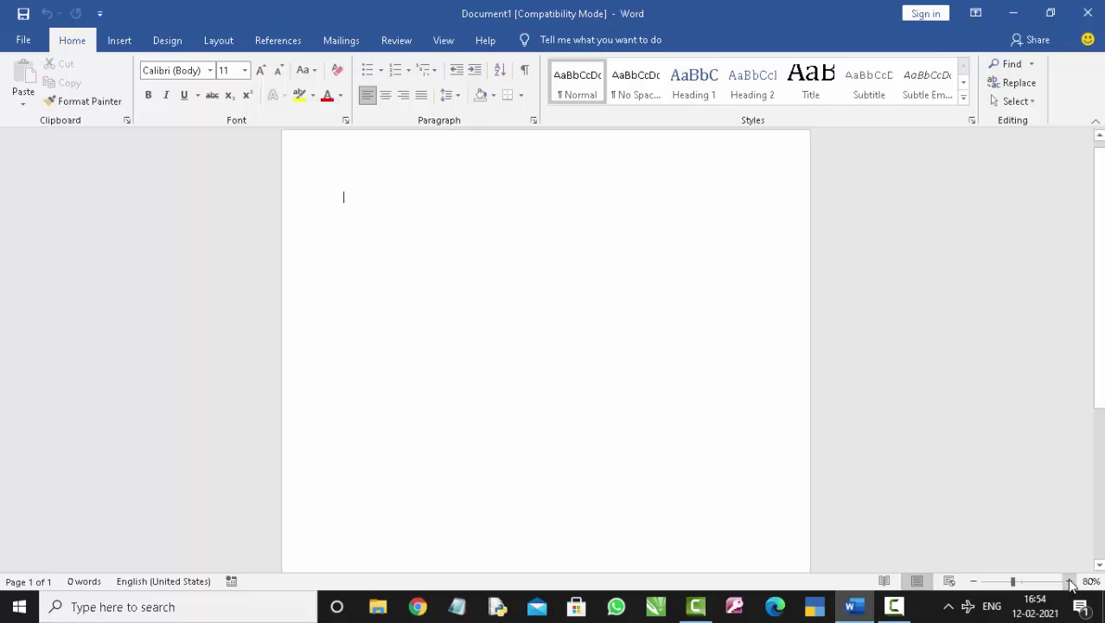
left_click(1070, 581)
- Zoom in once more and launch the Step-by-Step Mail Merge Wizard from Mailings
left_click(1070, 581)
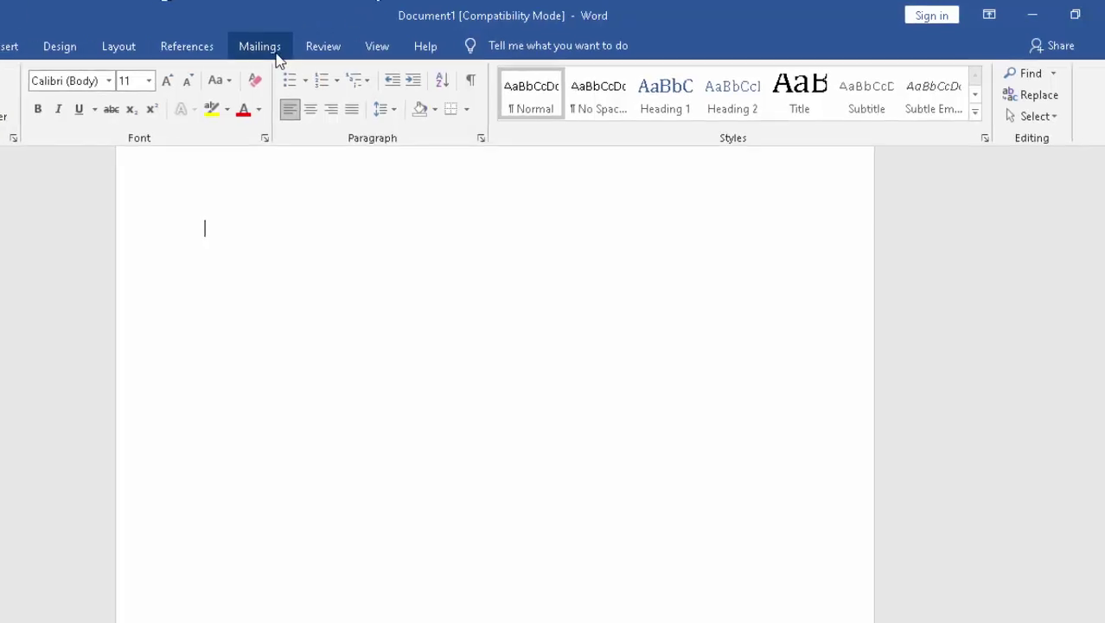
left_click(277, 53)
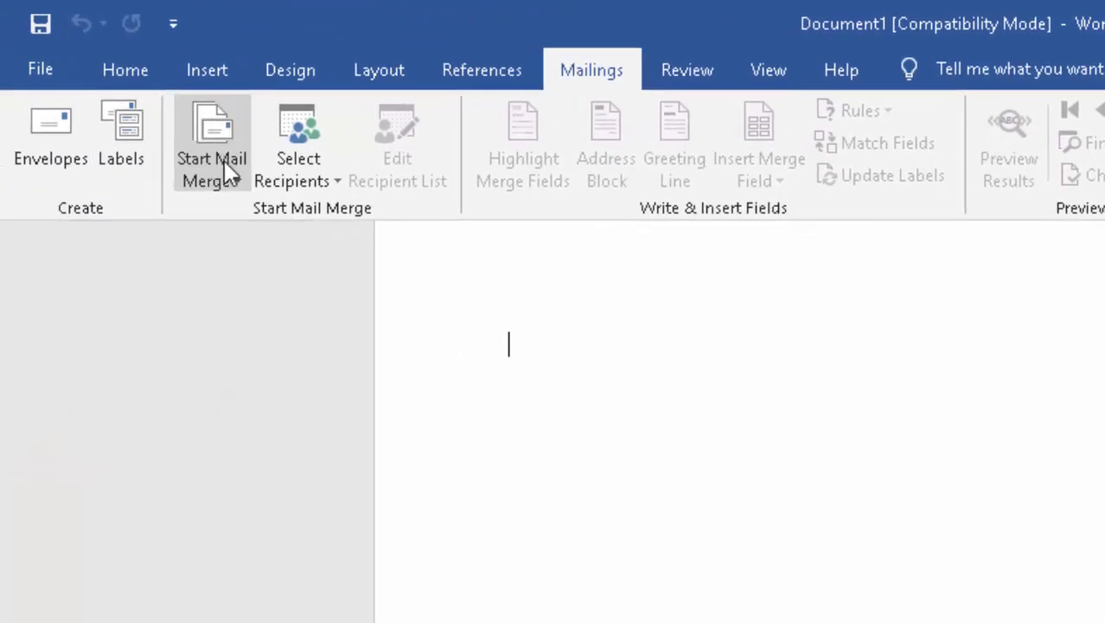
left_click(232, 183)
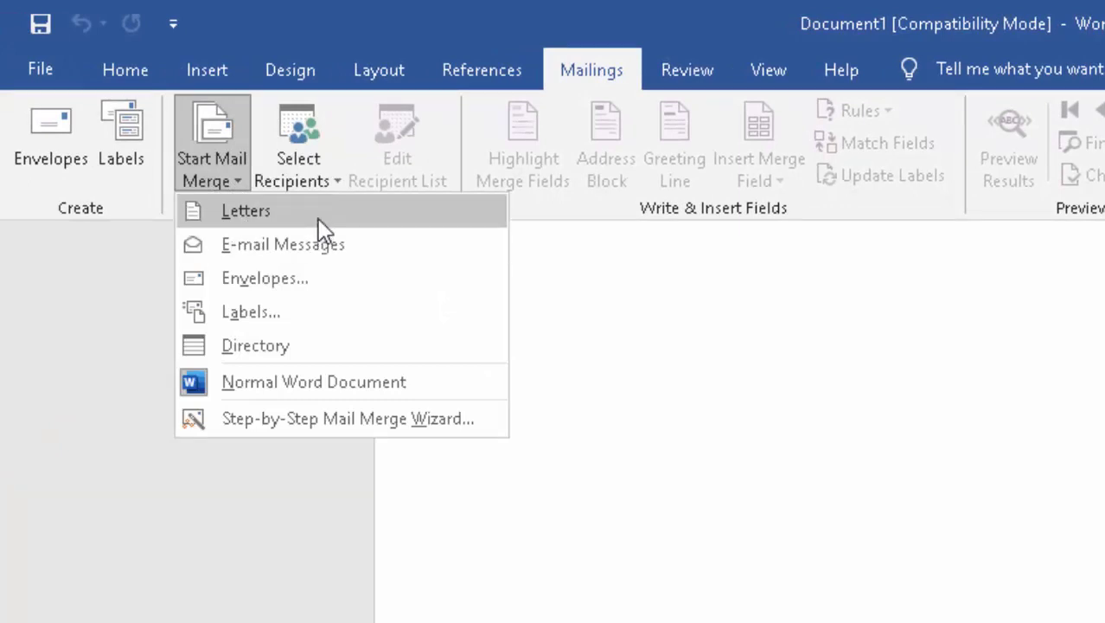
left_click(286, 421)
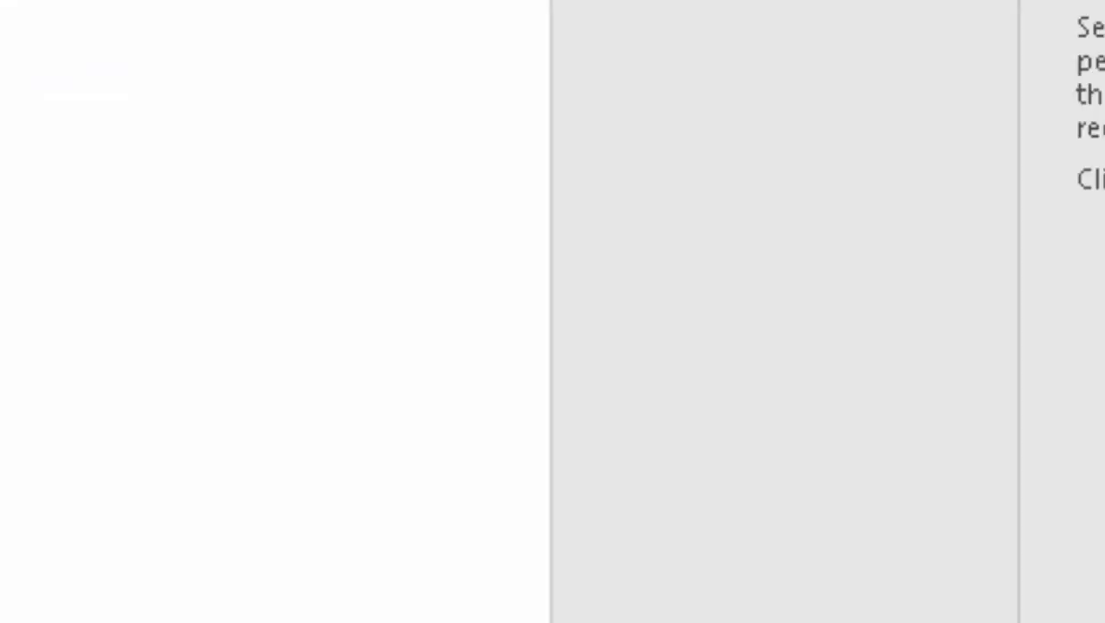
- Pick 'Use the current document' as the starting document and advance to recipient selection
left_click(795, 582)
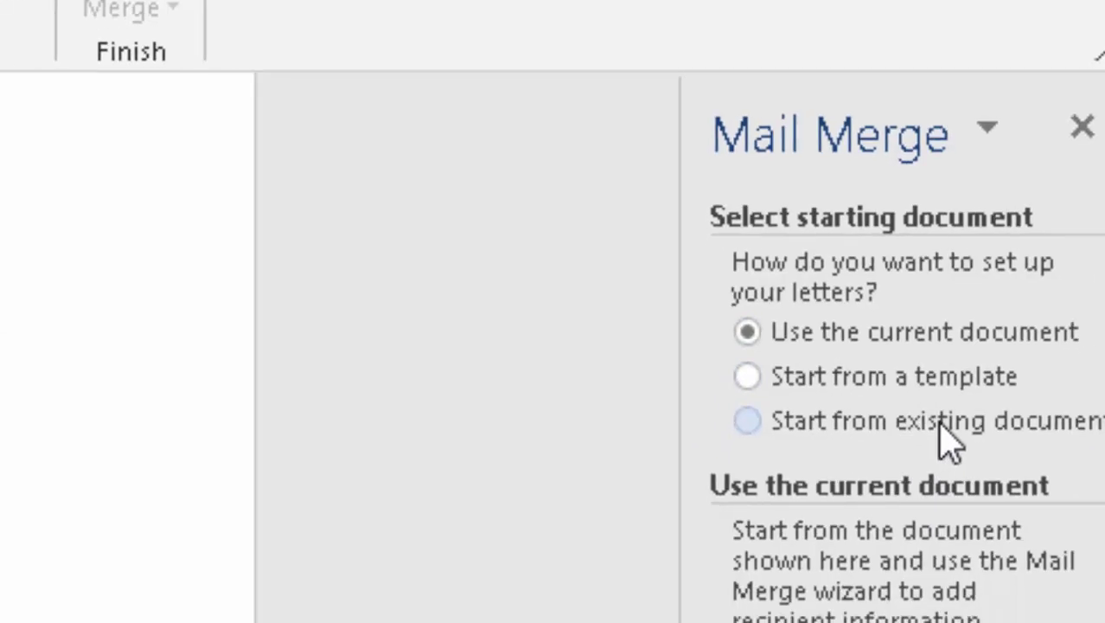
left_click(926, 458)
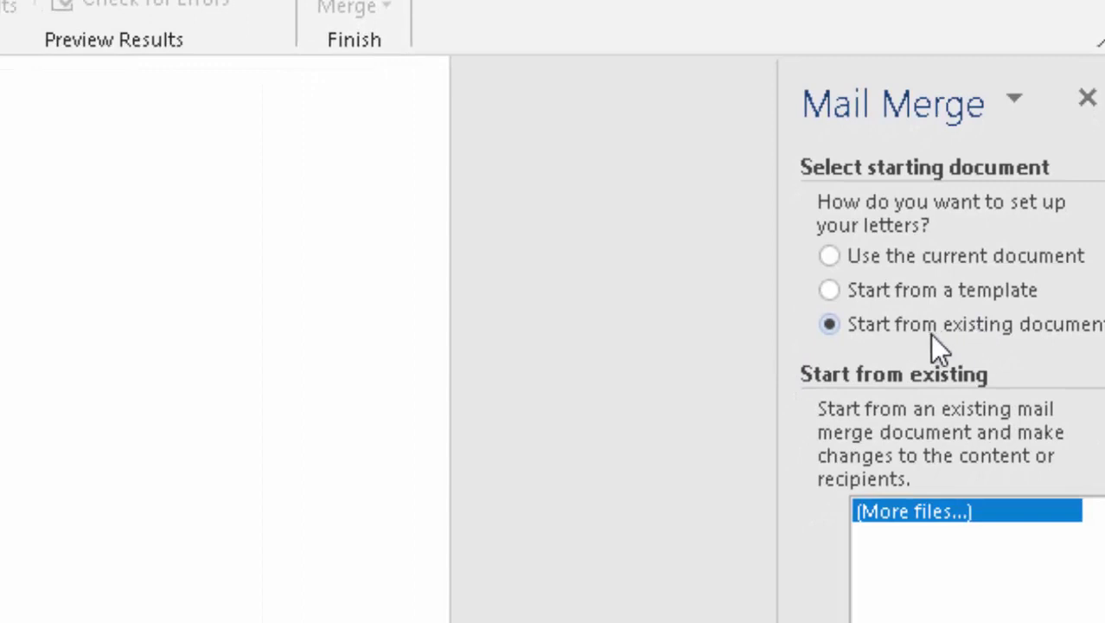
left_click(834, 256)
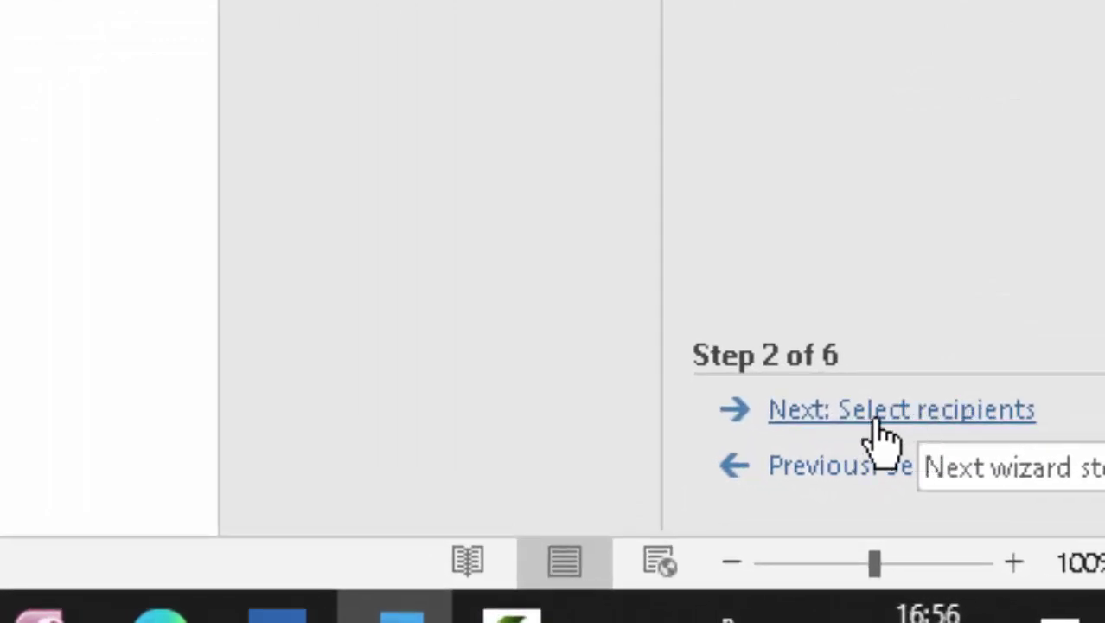
left_click(938, 412)
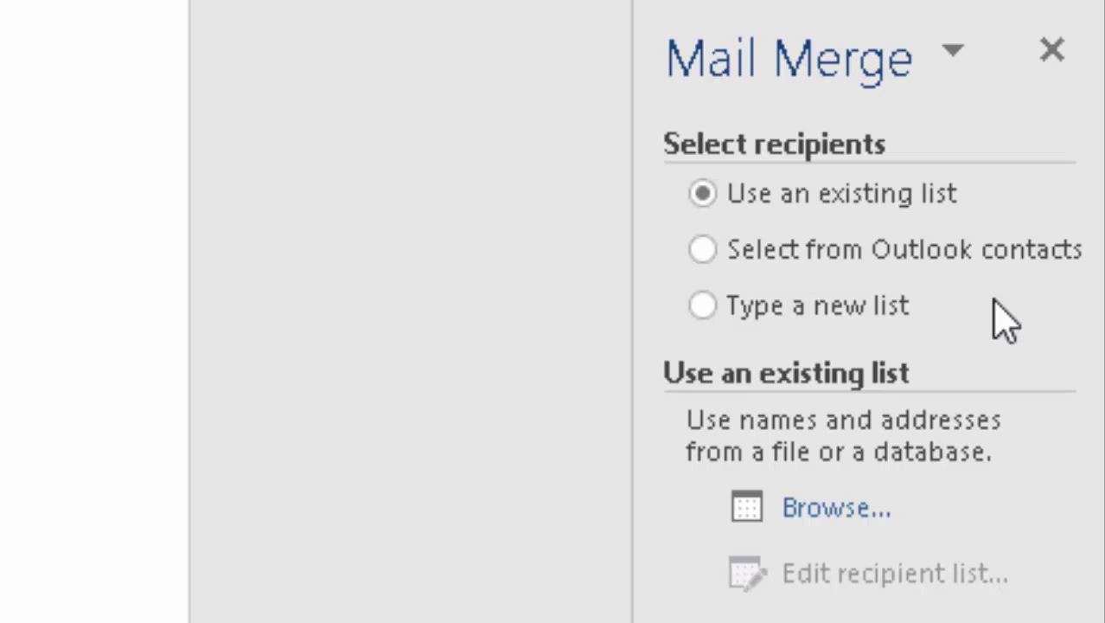
- Choose 'Type a new list' and create it, opening the empty New Address List table
left_click(817, 311)
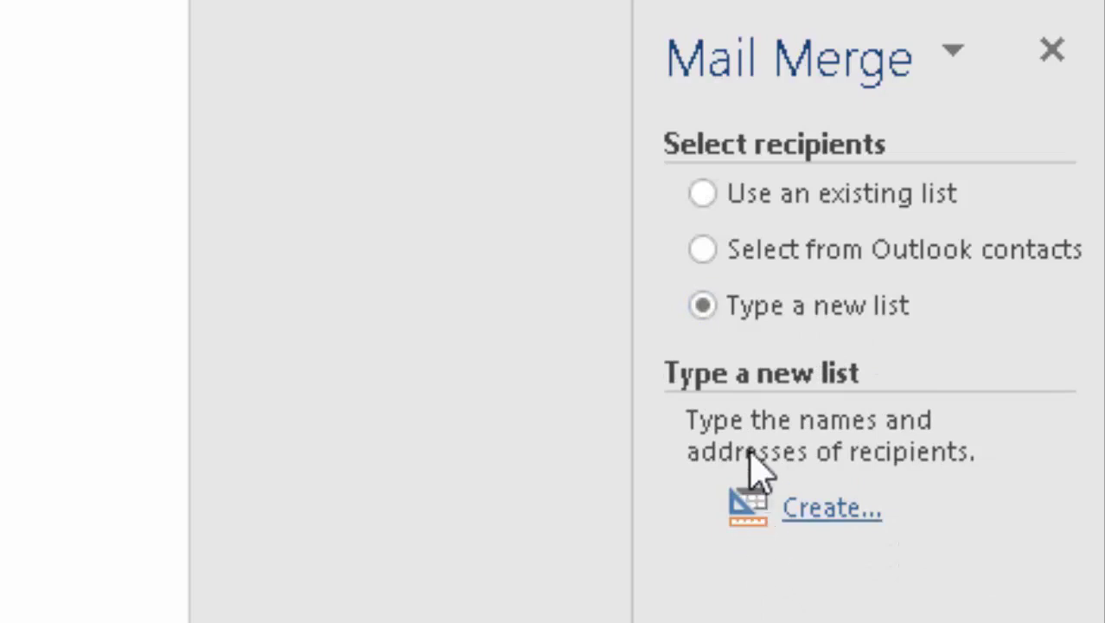
left_click(791, 509)
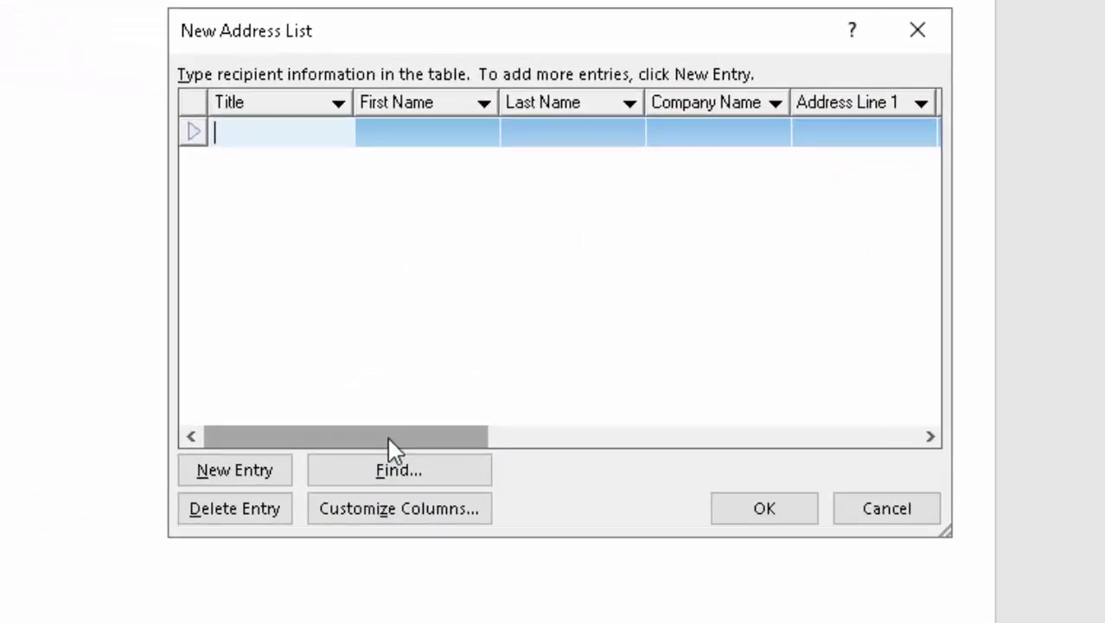
mouse_move(387, 437)
left_mouse_down()
mouse_move(619, 457)
mouse_move(858, 448)
mouse_move(464, 464)
mouse_move(219, 460)
left_mouse_up()
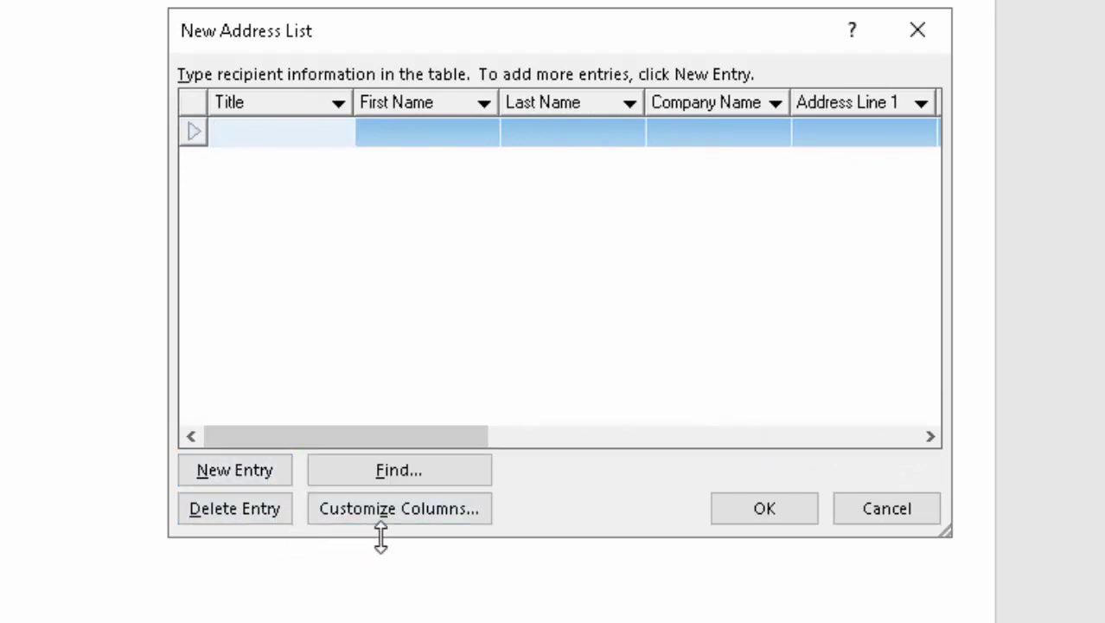
- In Customize Address List, delete the Title, First Name, Last Name and Company Name fields
left_click(391, 511)
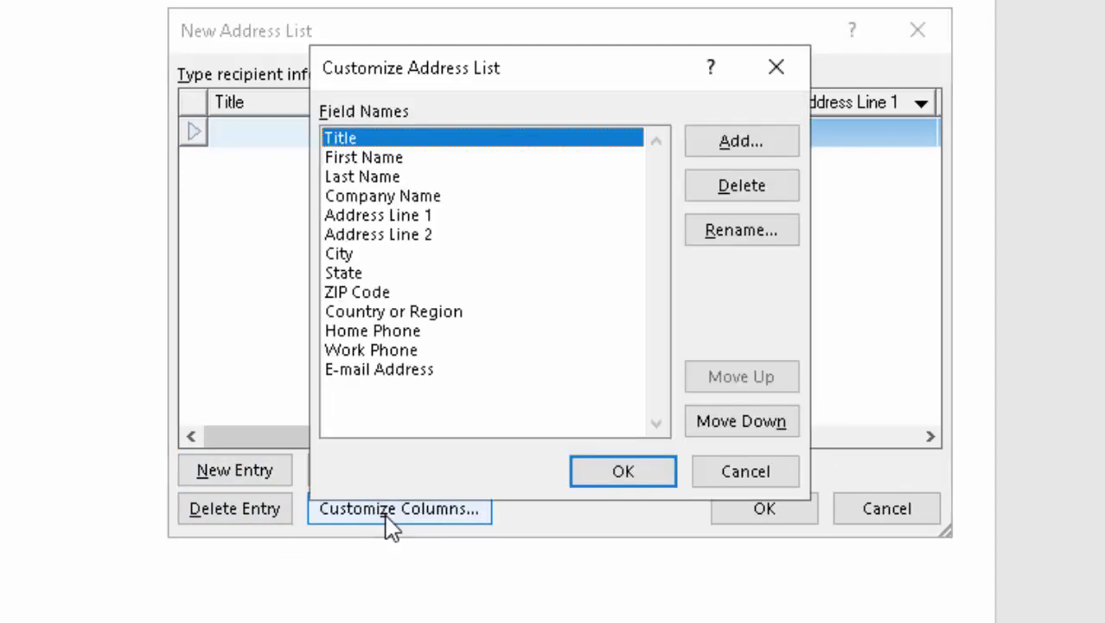
left_click(755, 208)
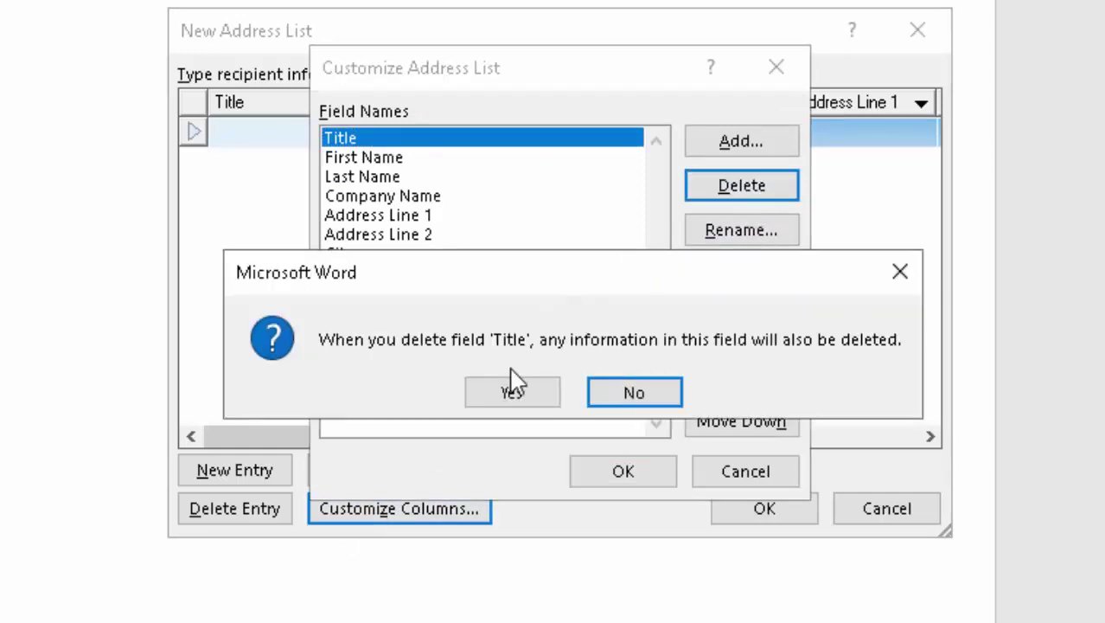
left_click(513, 391)
left_click(715, 198)
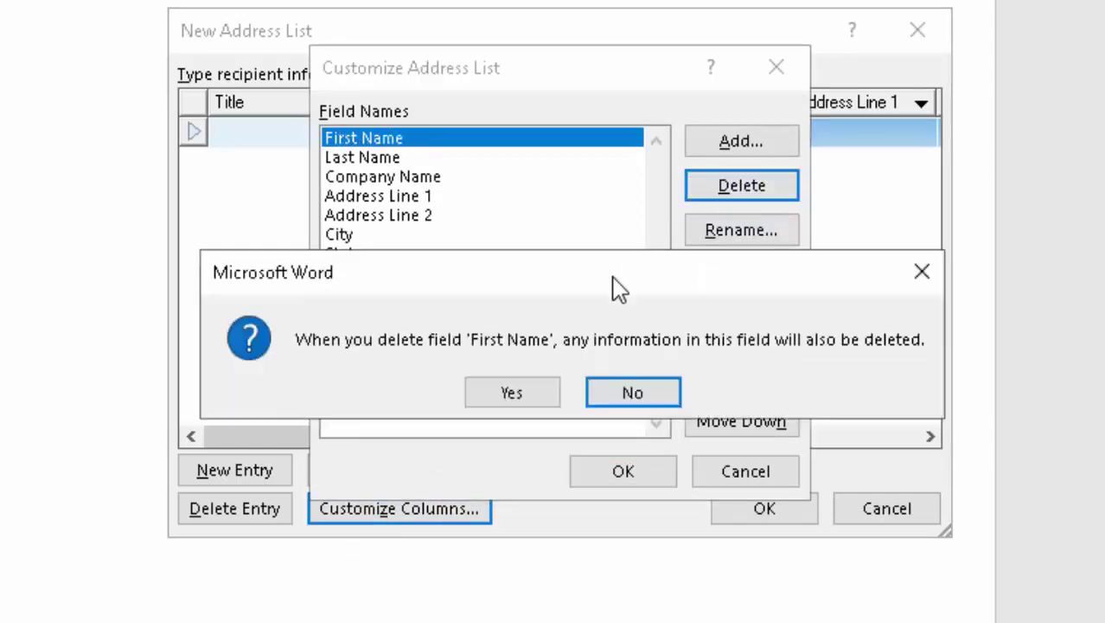
left_click(537, 390)
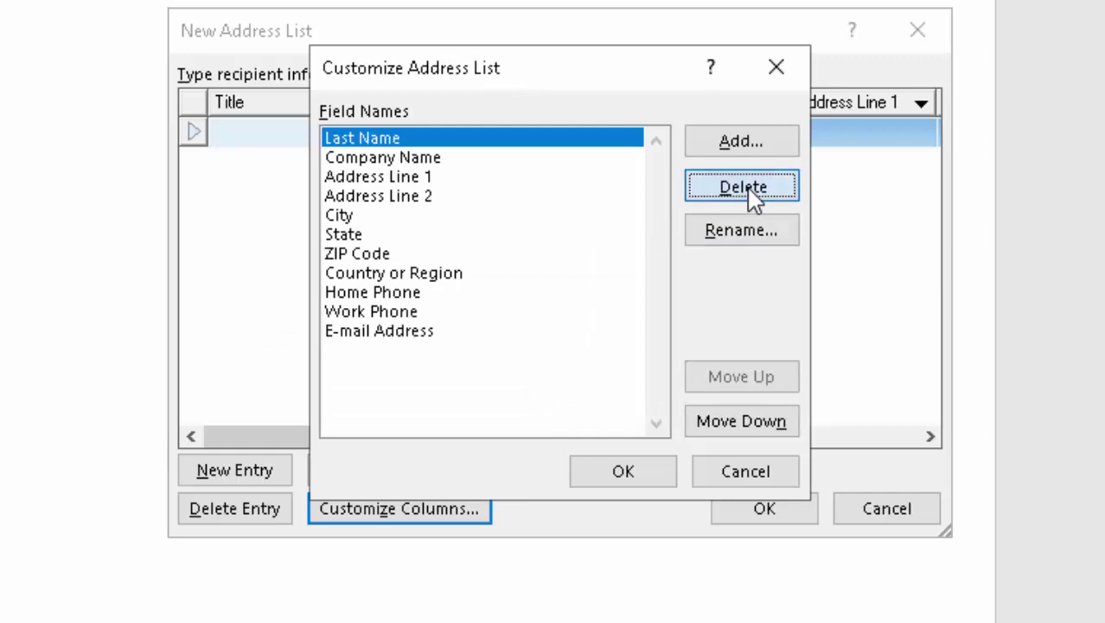
left_click(755, 204)
left_click(513, 393)
left_click(740, 201)
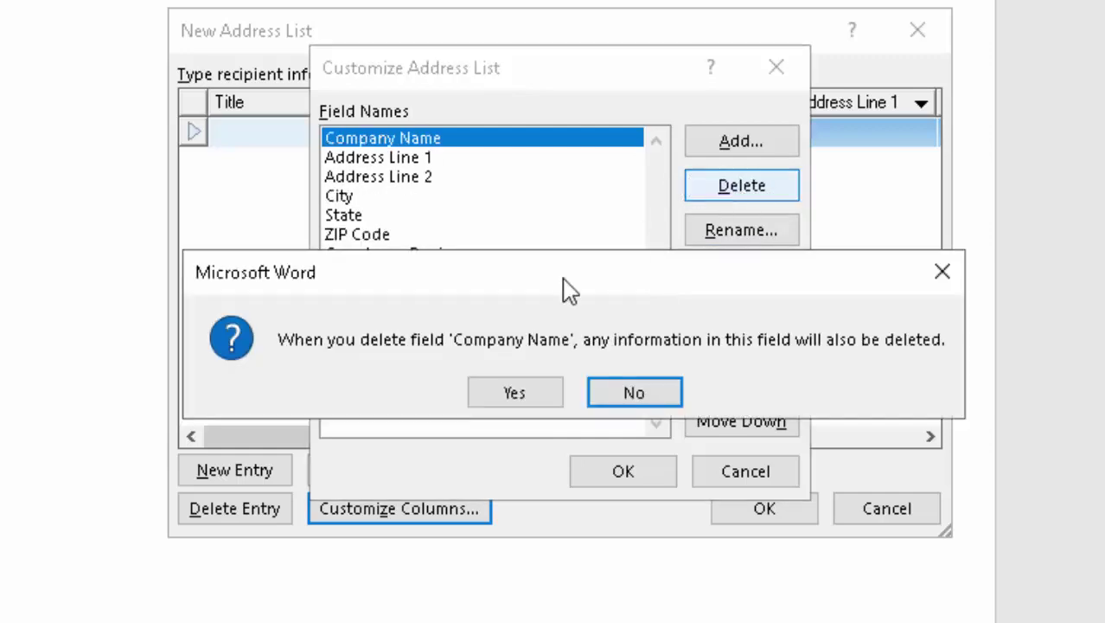
left_click(499, 400)
- Delete the Address Line 1, Address Line 2 and City fields
left_click(737, 192)
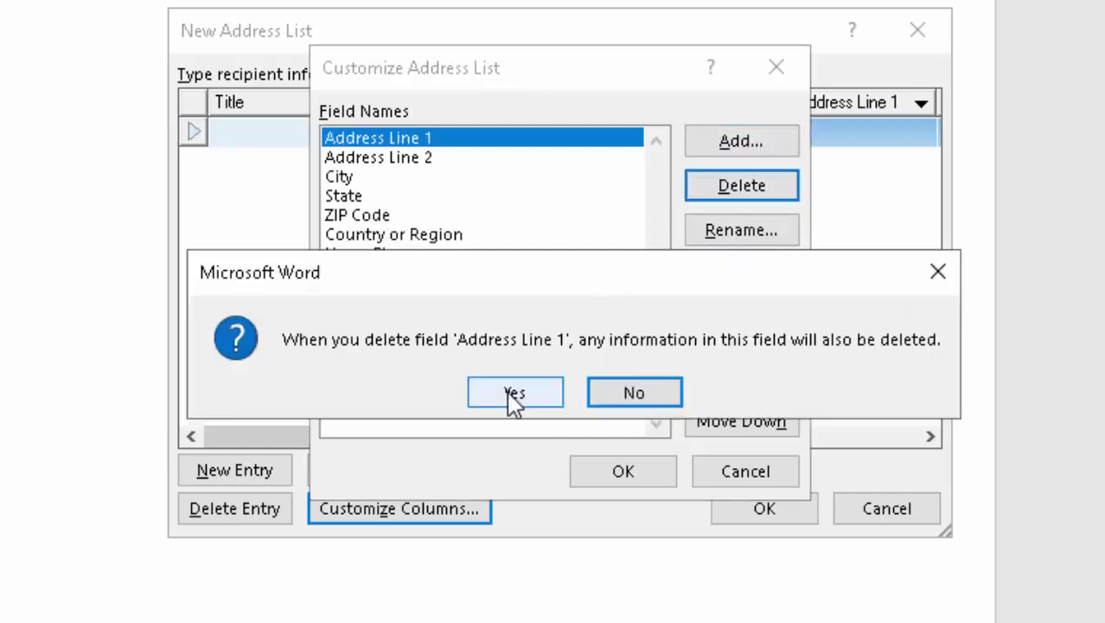
left_click(512, 400)
left_click(714, 196)
left_click(531, 395)
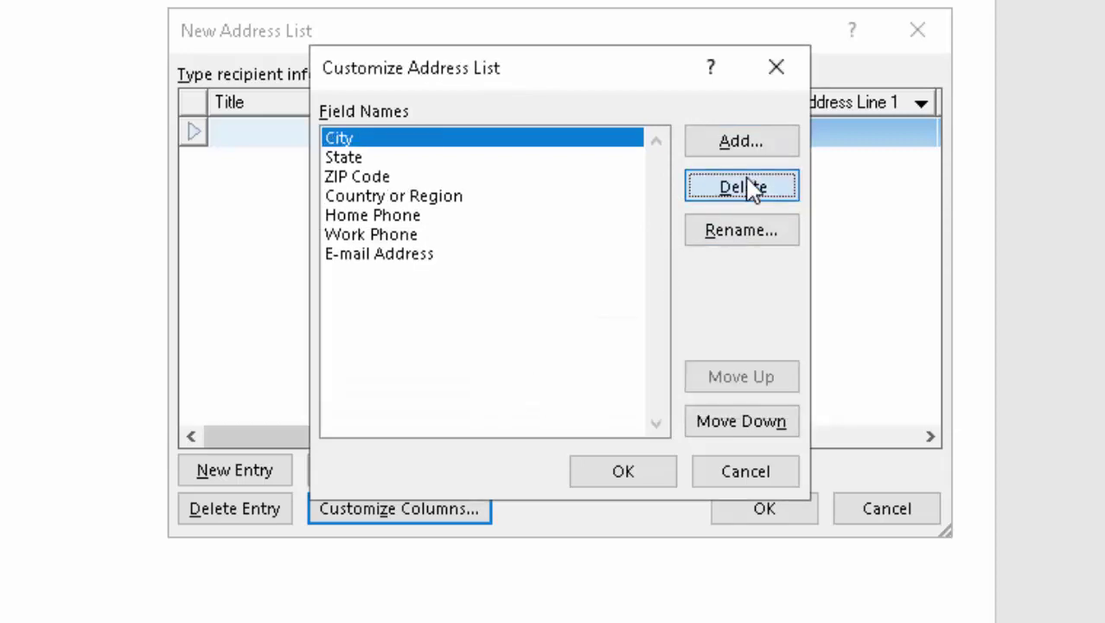
left_click(753, 185)
left_click(532, 404)
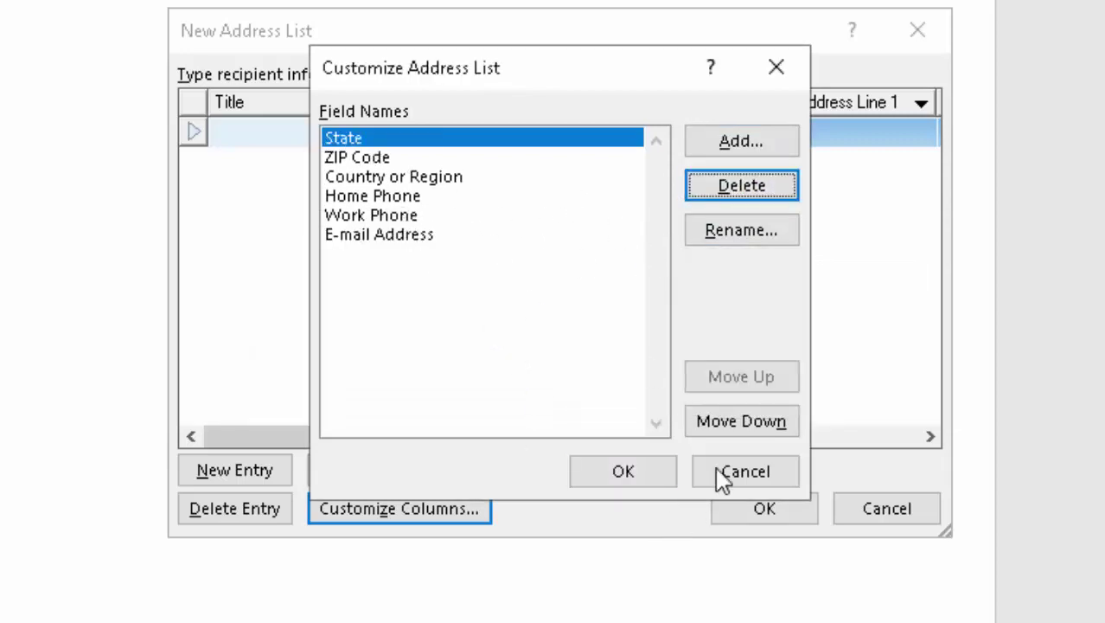
- Delete the ZIP Code field while keeping the State field unchanged
left_click(743, 232)
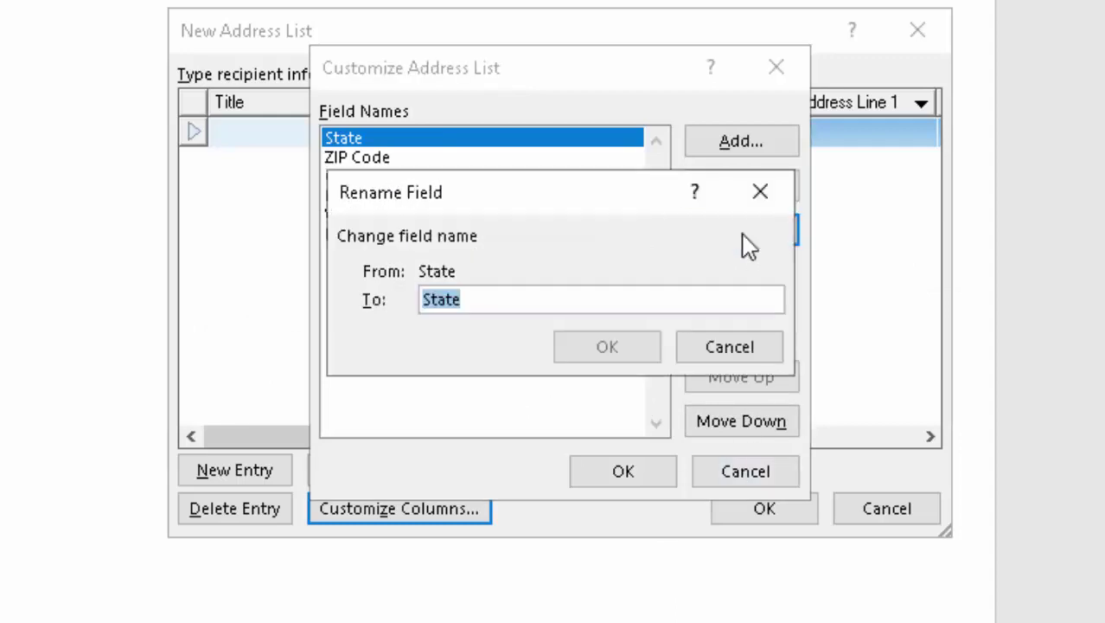
left_click(787, 194)
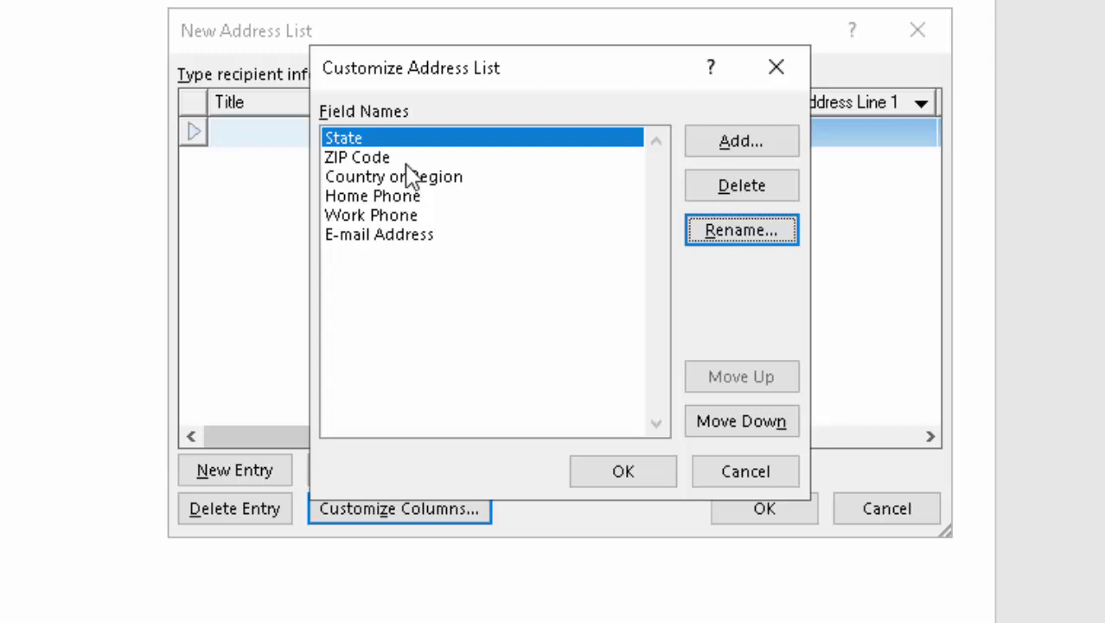
left_click(407, 160)
left_click(751, 194)
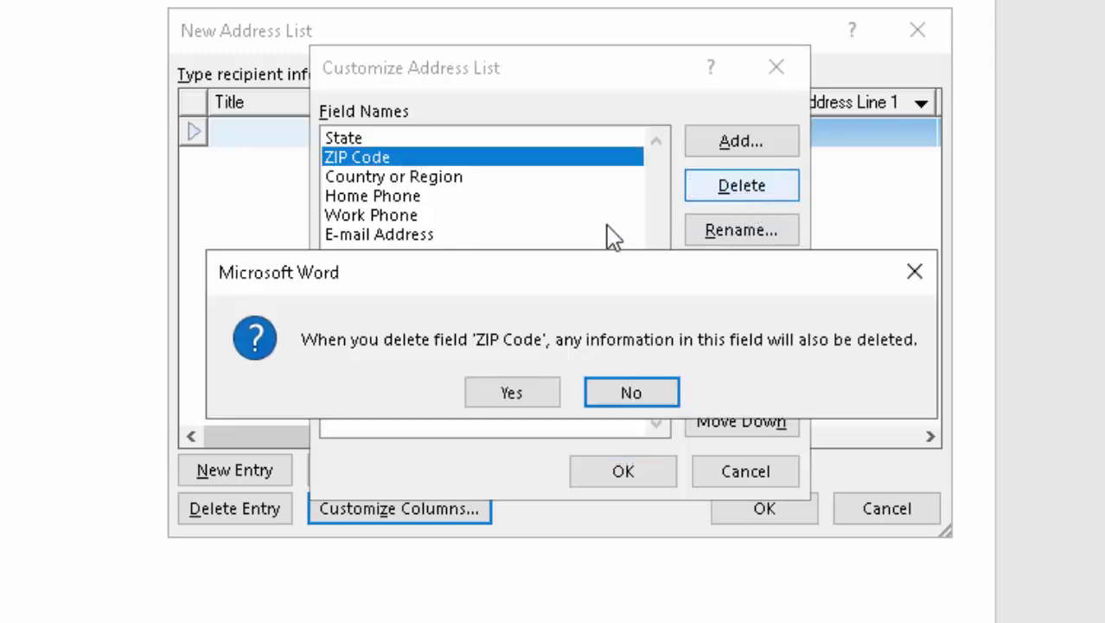
left_click(530, 396)
left_click(719, 192)
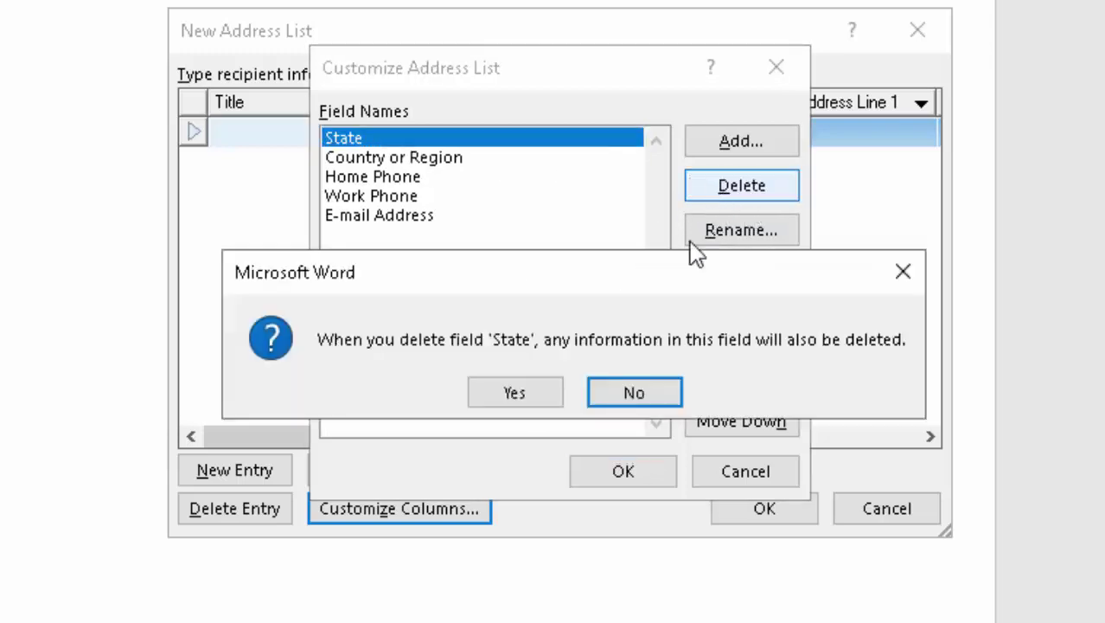
left_click(593, 396)
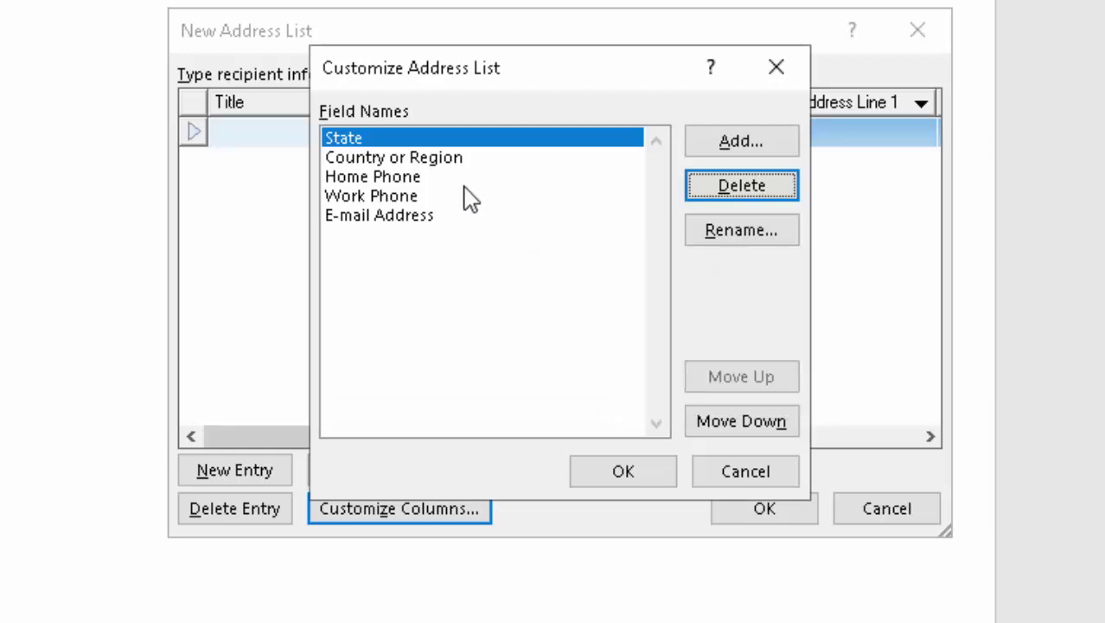
- Delete the Country or Region, Home Phone, Work Phone and E-mail Address fields
left_click(456, 160)
left_click(722, 192)
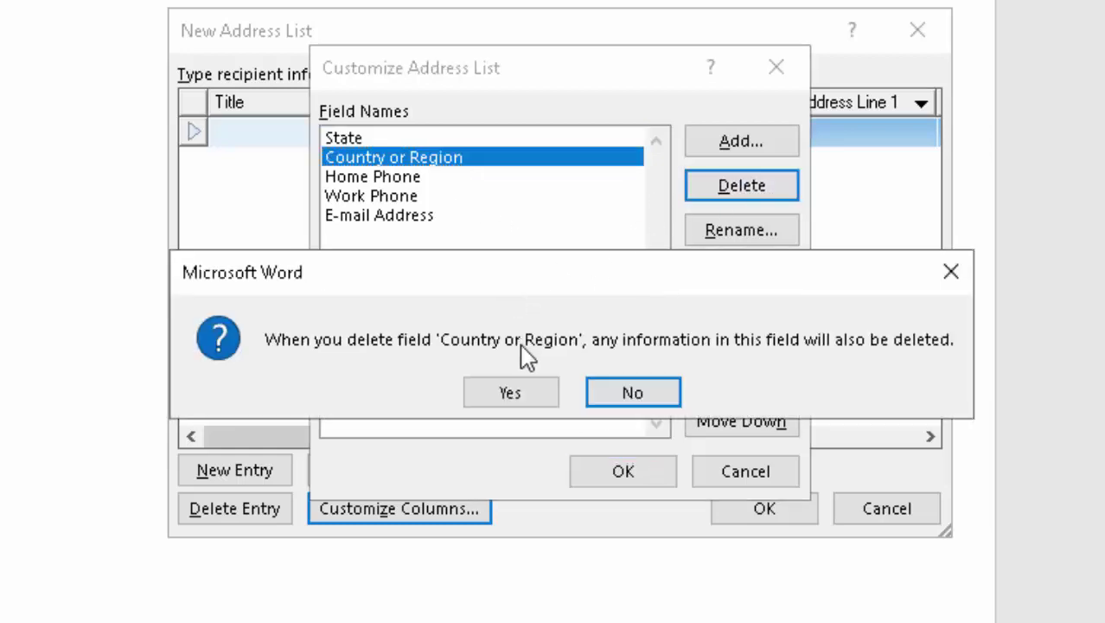
left_click(519, 394)
left_click(437, 159)
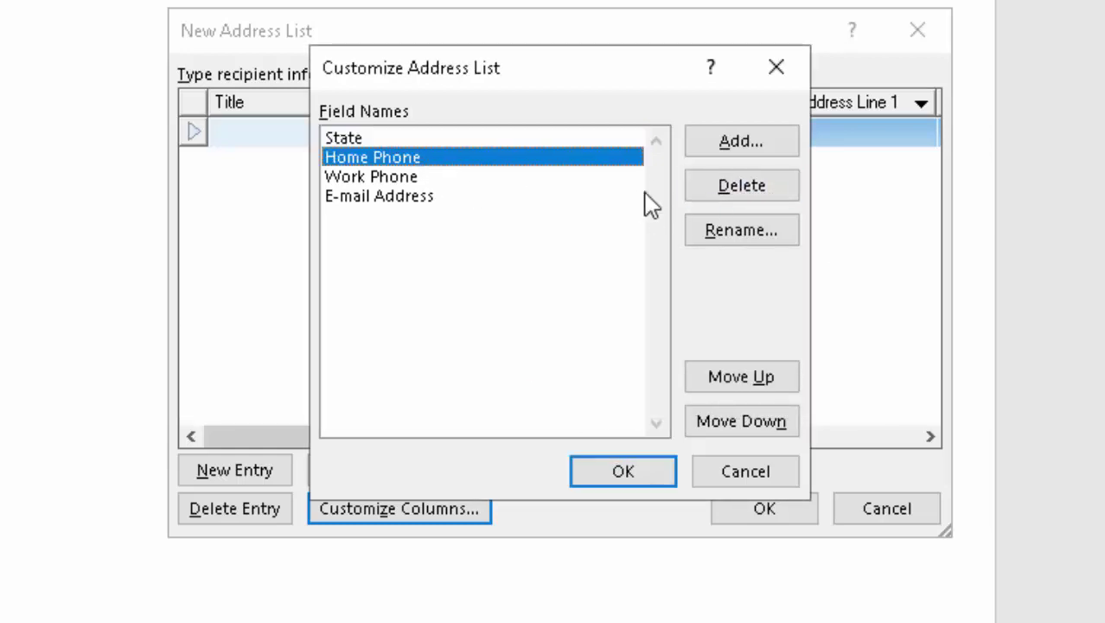
left_click(741, 185)
left_click(501, 397)
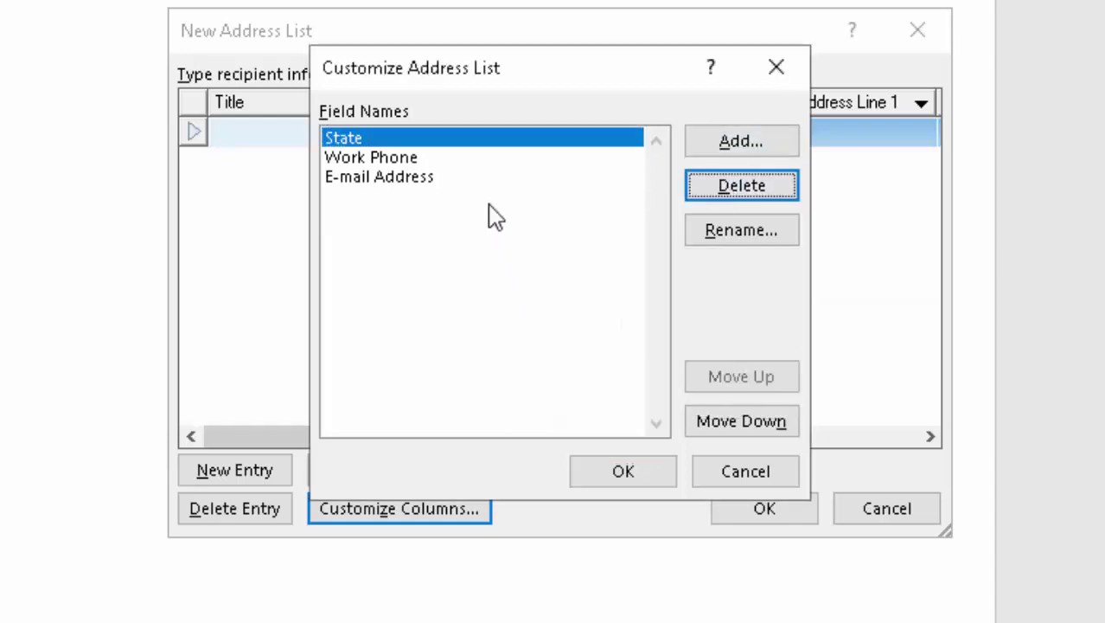
left_click(428, 158)
left_click(735, 190)
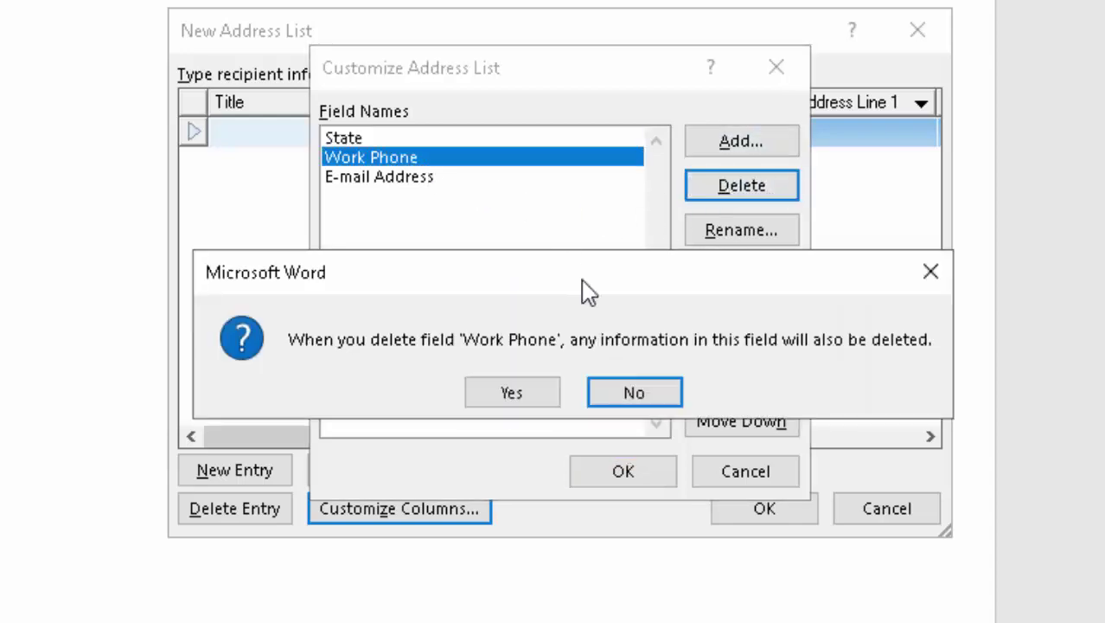
left_click(529, 394)
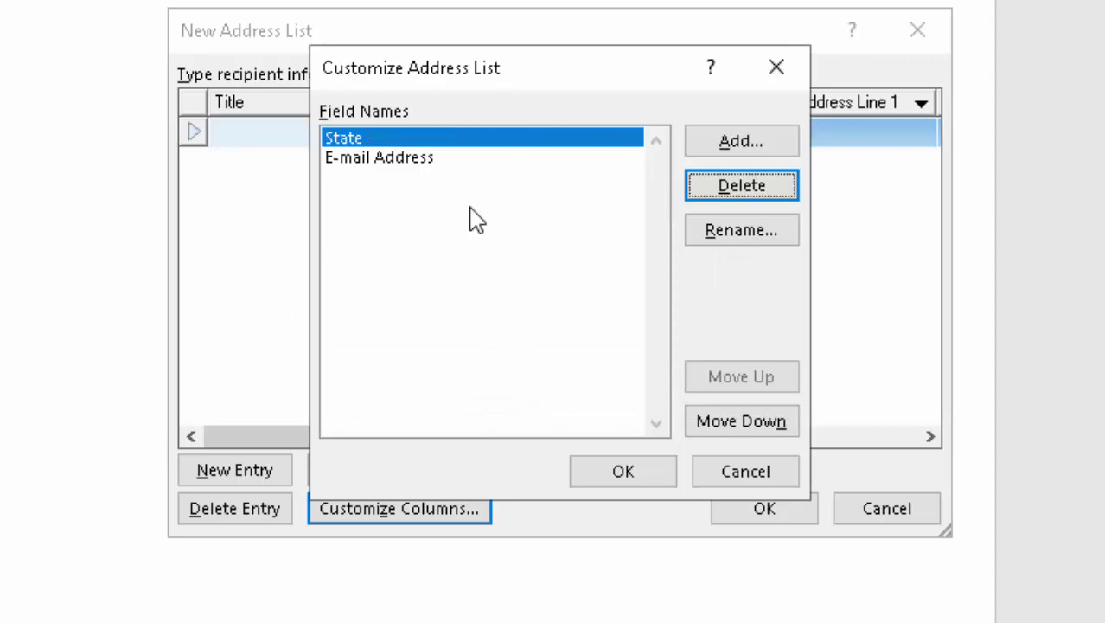
left_click(472, 160)
left_click(746, 185)
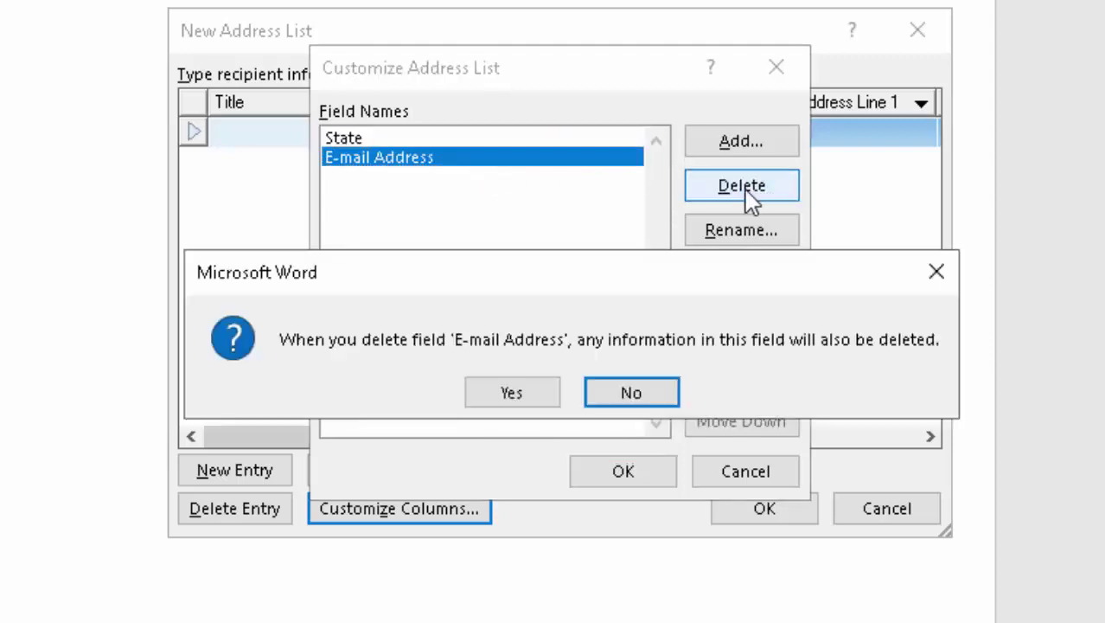
left_click(523, 396)
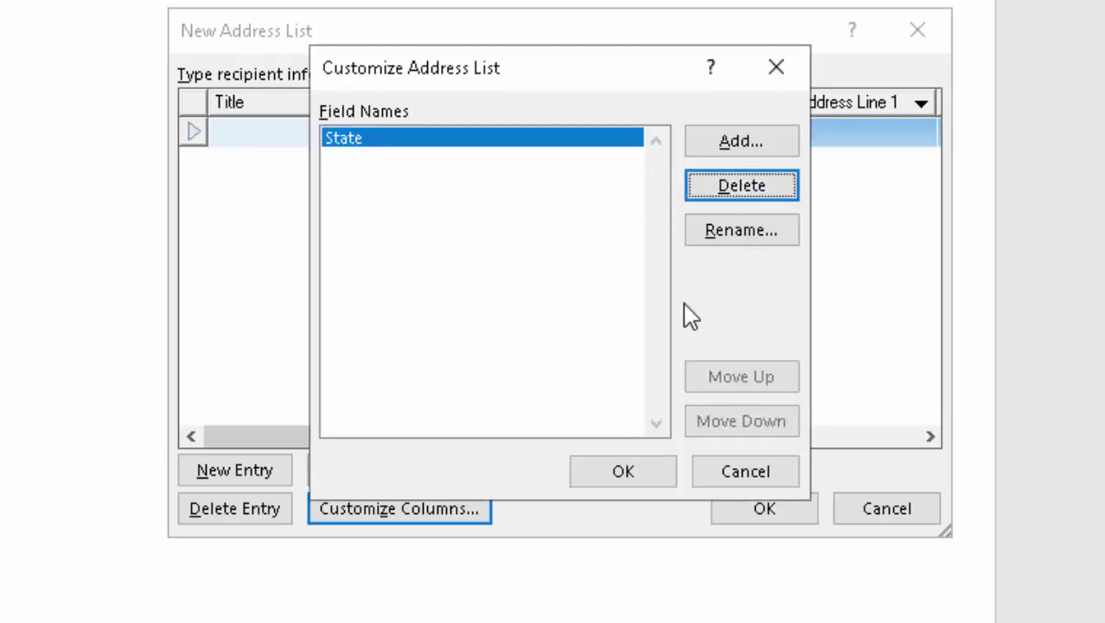
- Add a Name field and move it above State
left_click(796, 147)
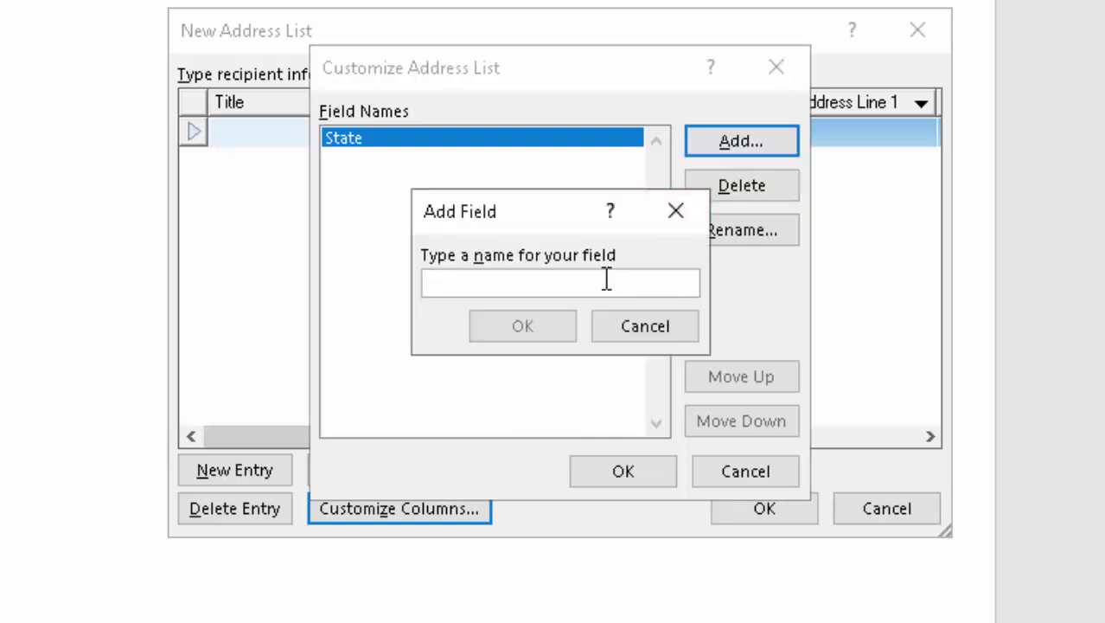
type("Name")
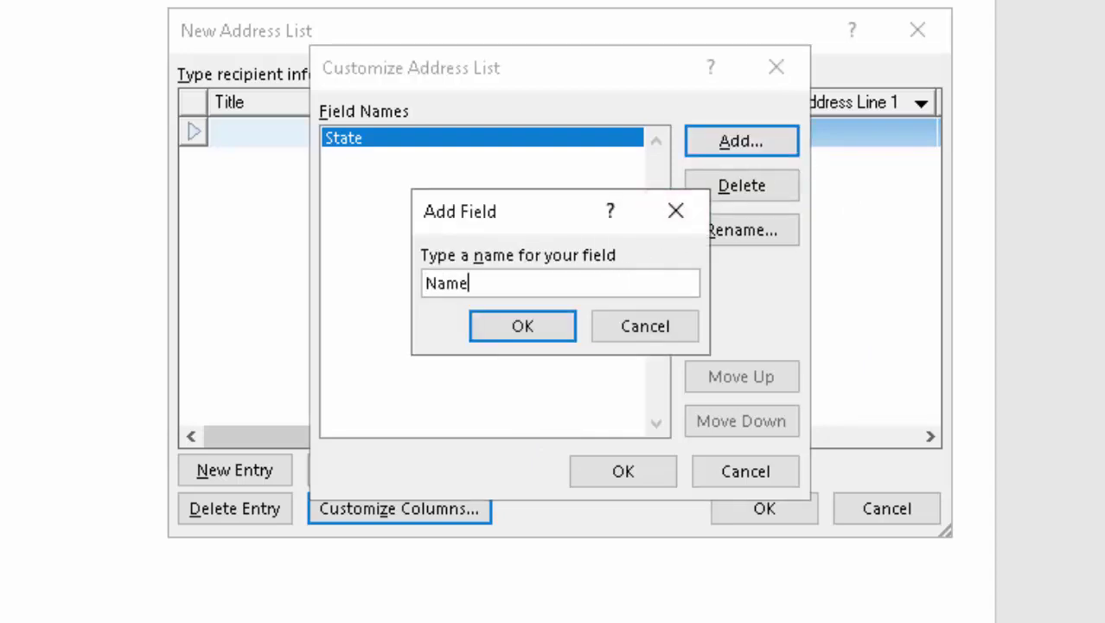
left_click(519, 341)
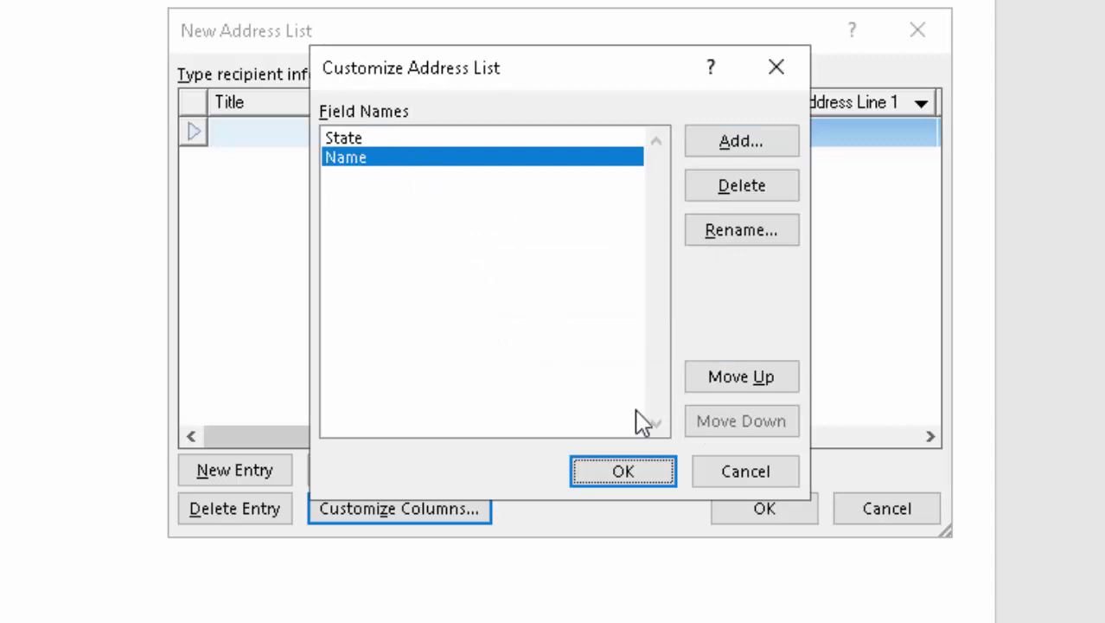
left_click(474, 142)
left_click(464, 160)
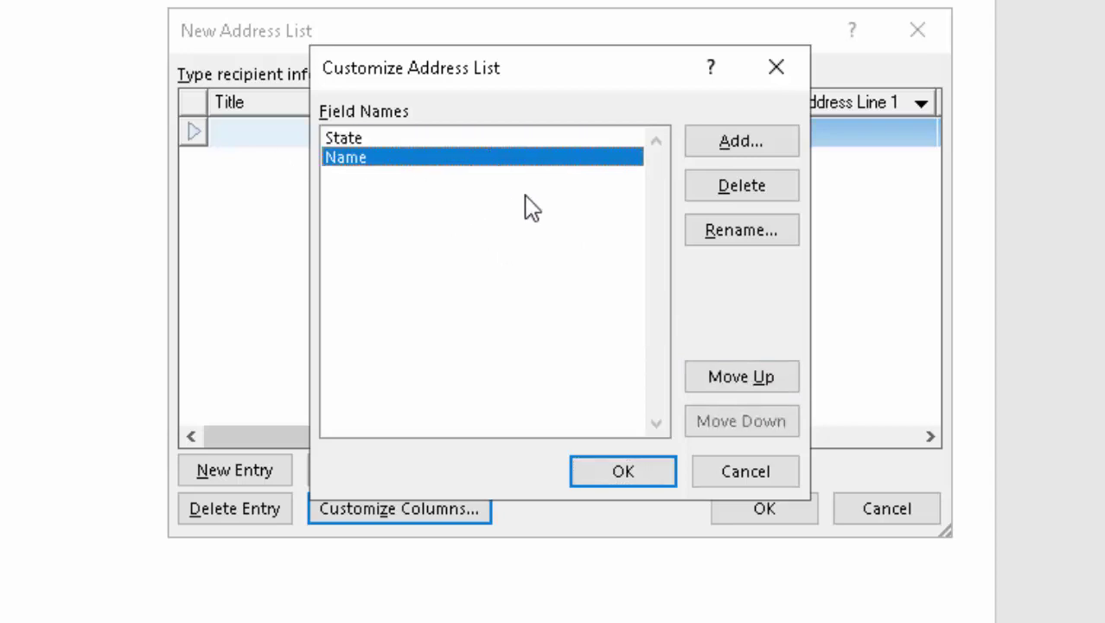
left_click(740, 380)
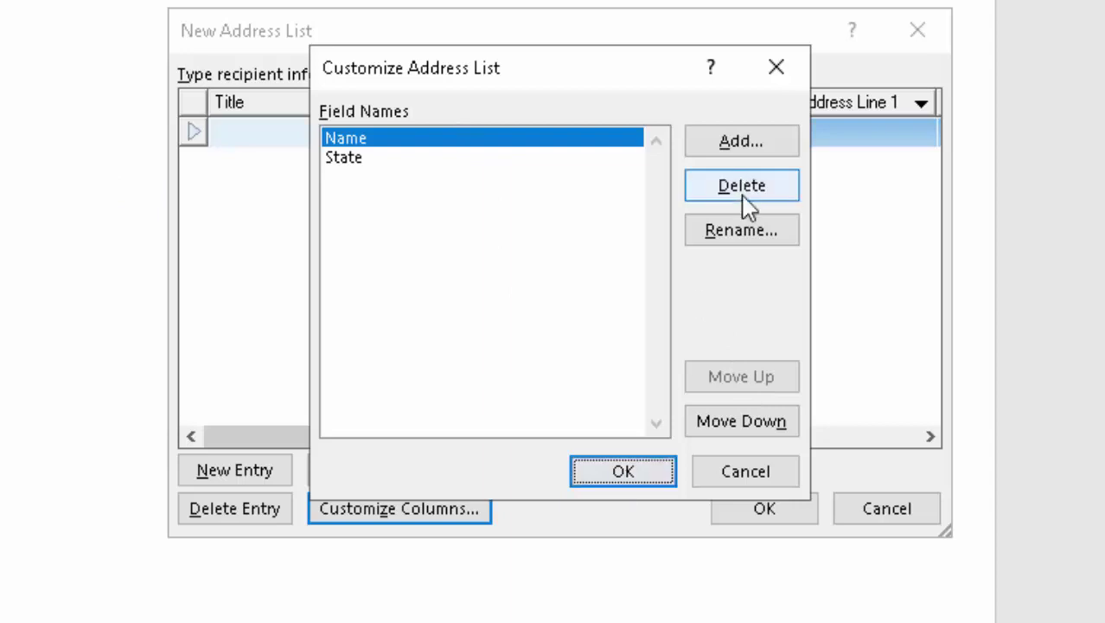
- Add Address, City and Pin fields and apply the new column set
left_click(760, 140)
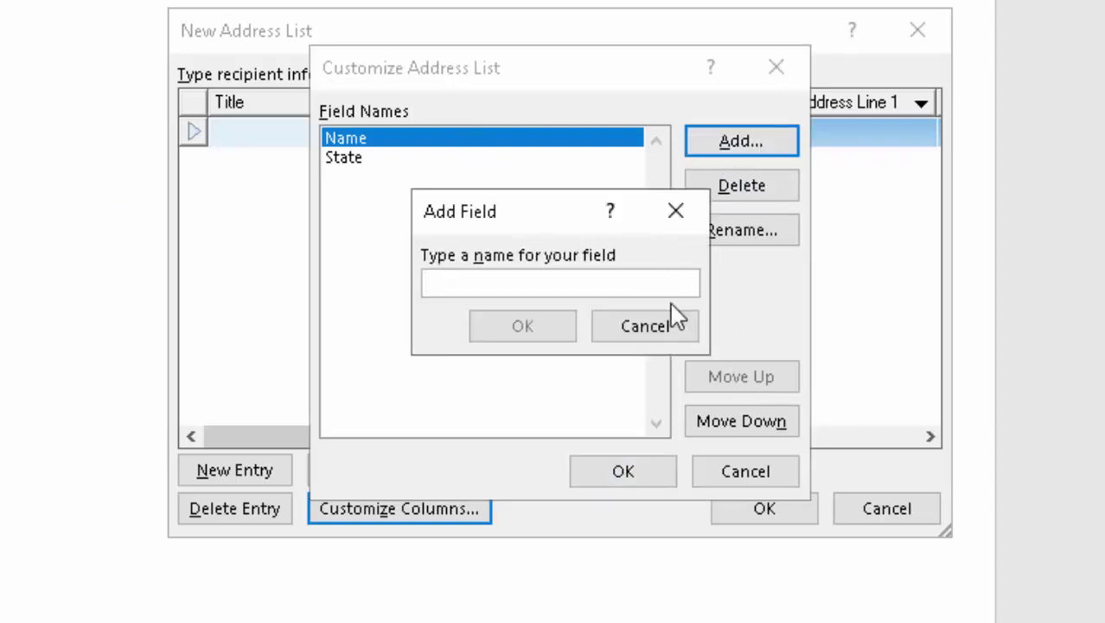
type("Address")
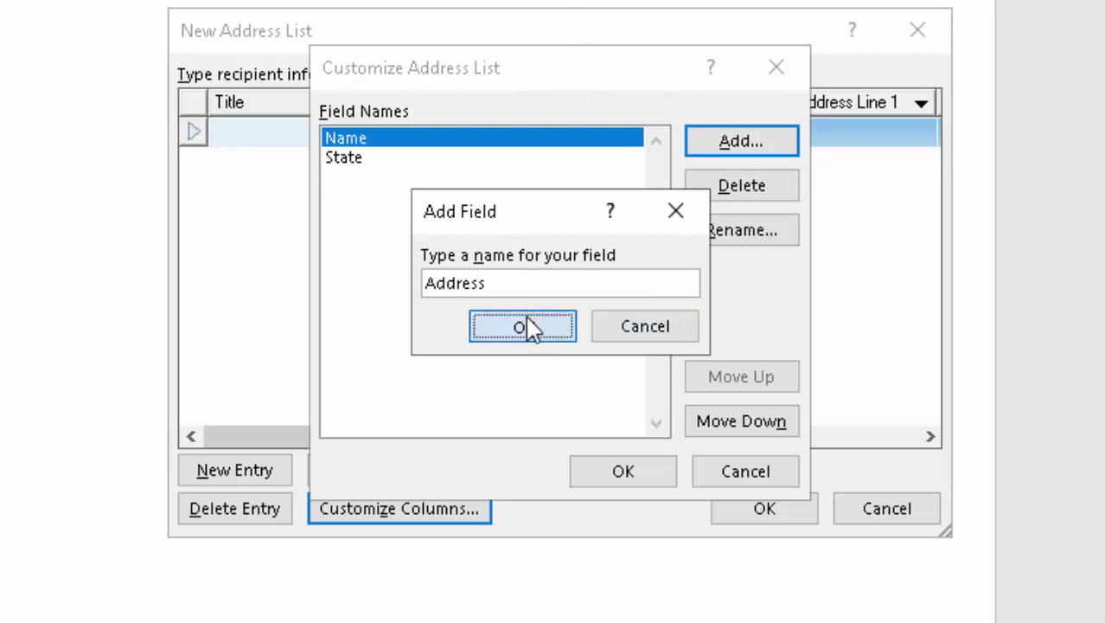
left_click(525, 326)
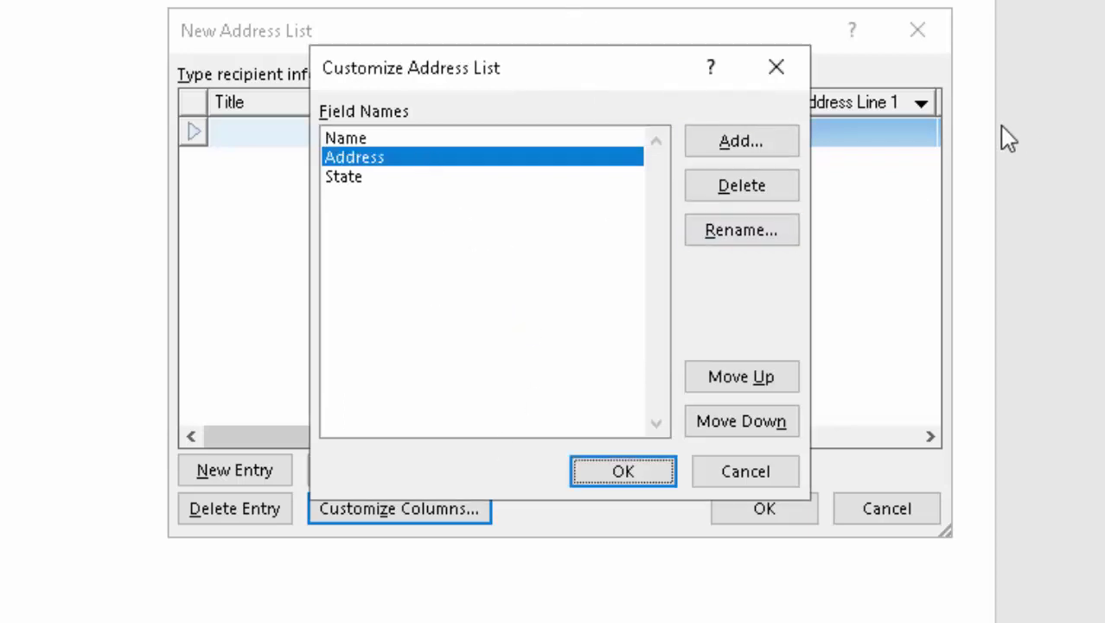
left_click(749, 144)
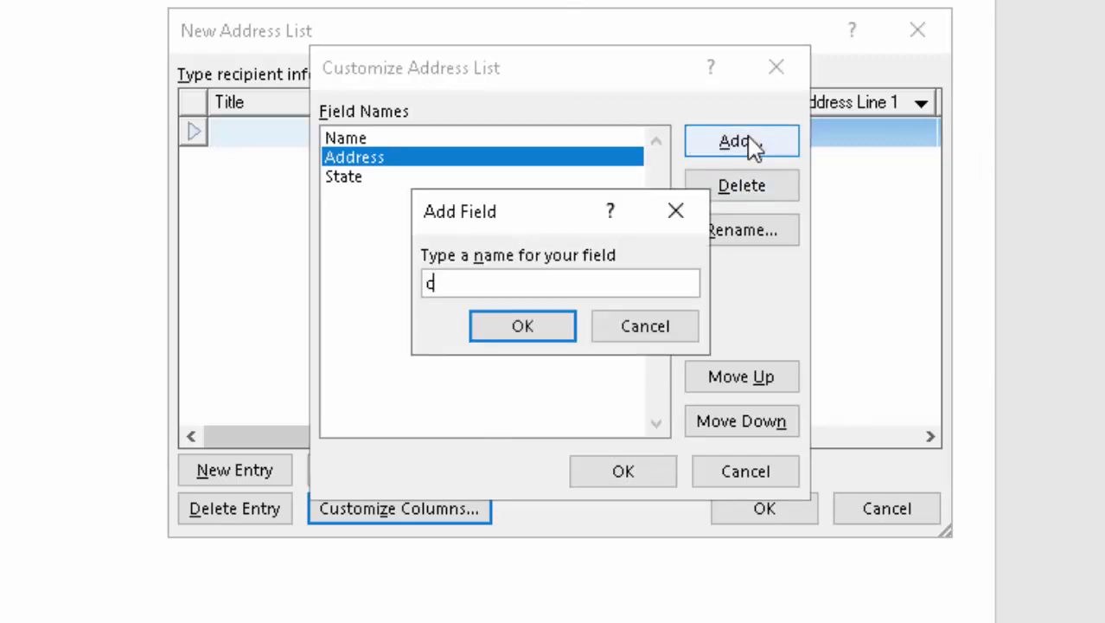
key("BackSpace")
type("City")
key("Return")
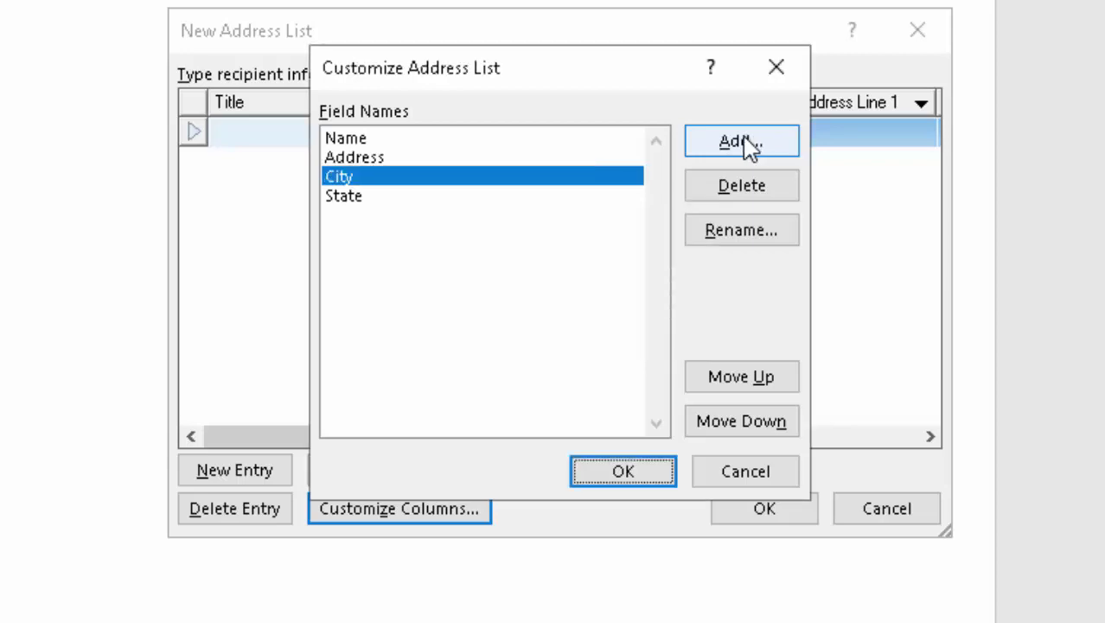
left_click(749, 147)
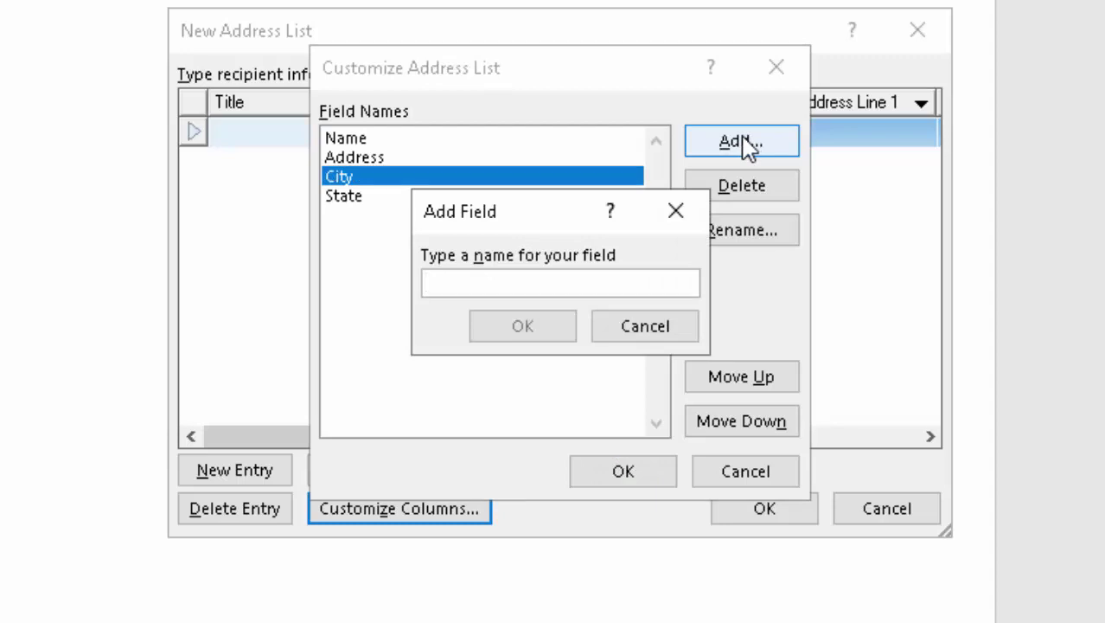
type("Pin")
key("Return")
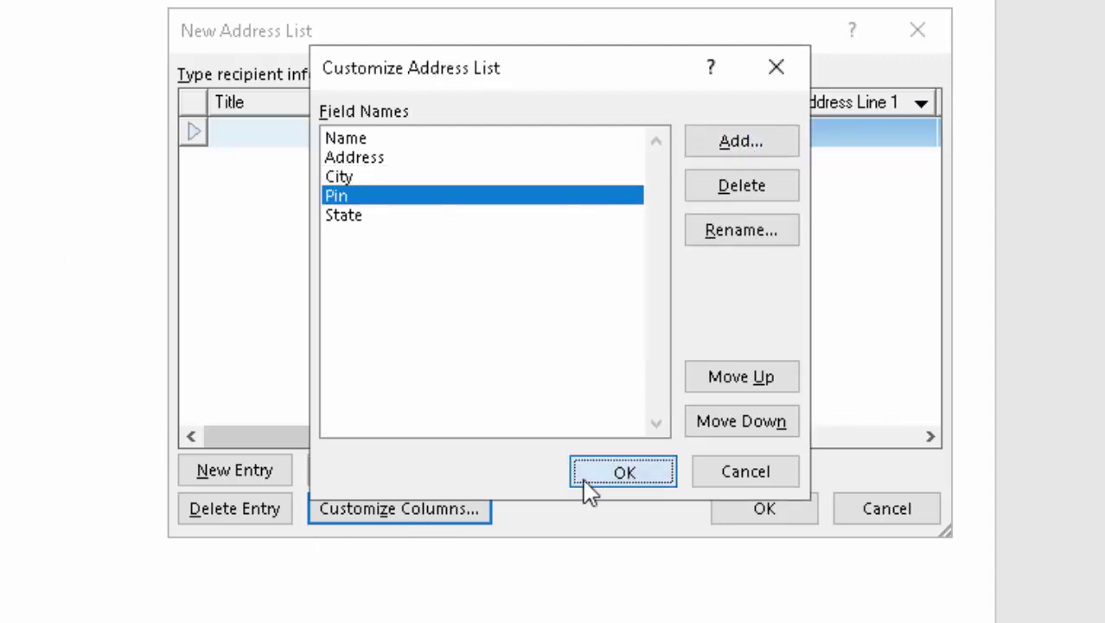
left_click(621, 478)
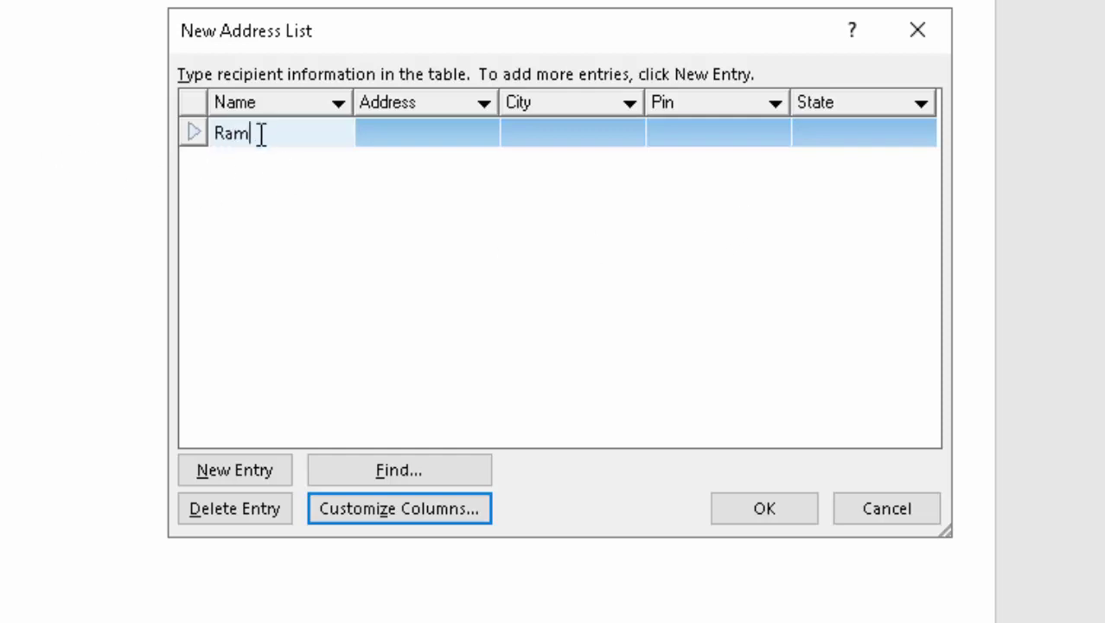
- Enter each recipient's name, address, city, pin and state in new rows, then close the table
key("Tab")
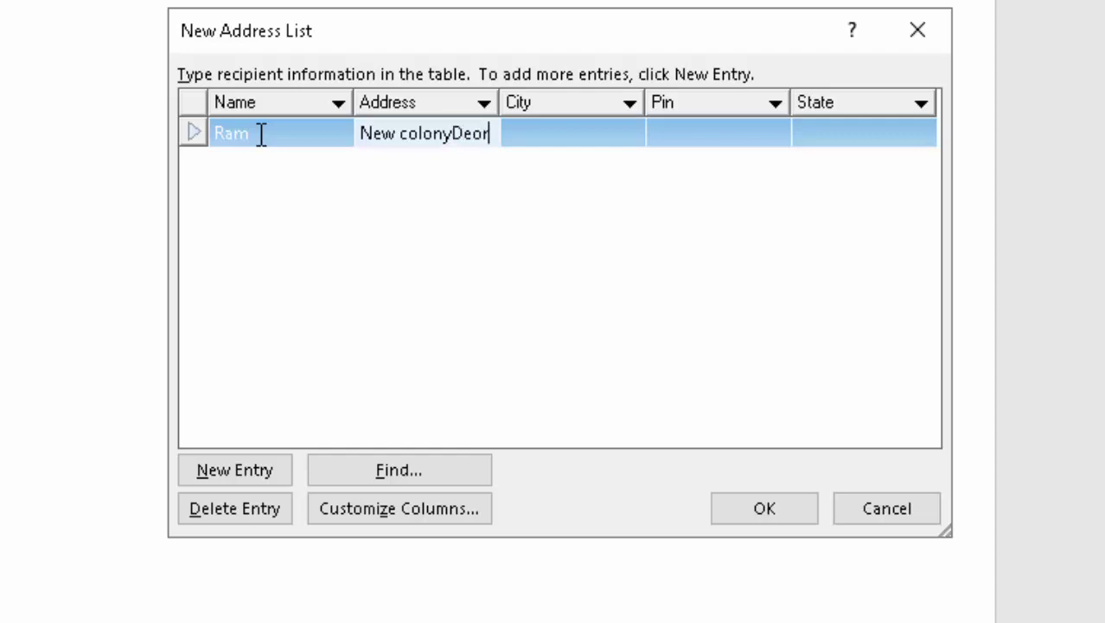
type("a")
key("Tab")
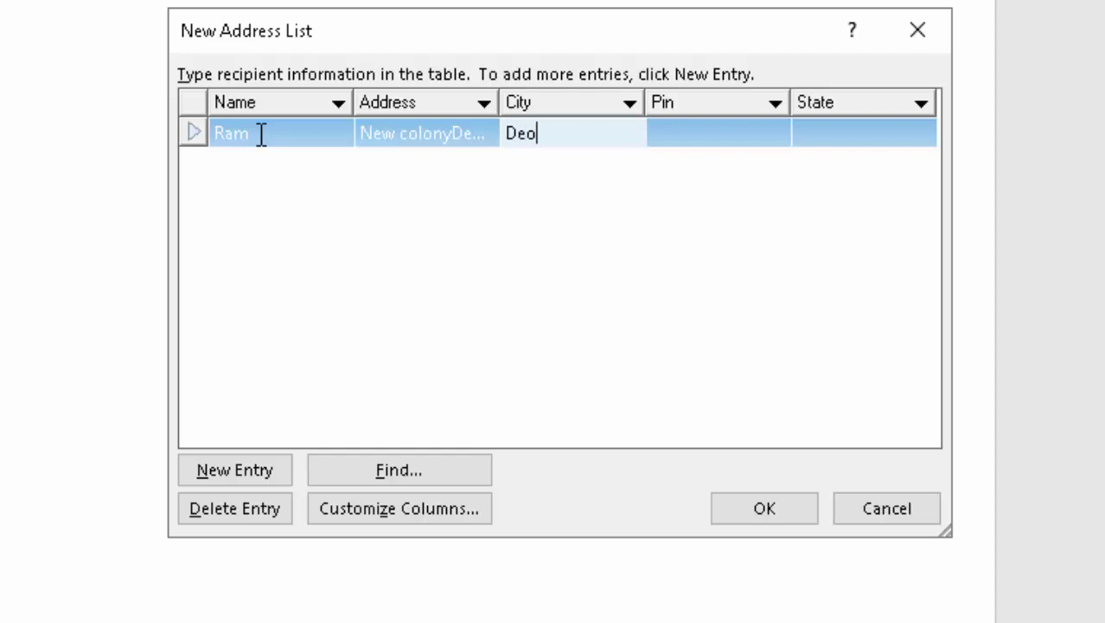
type("ia")
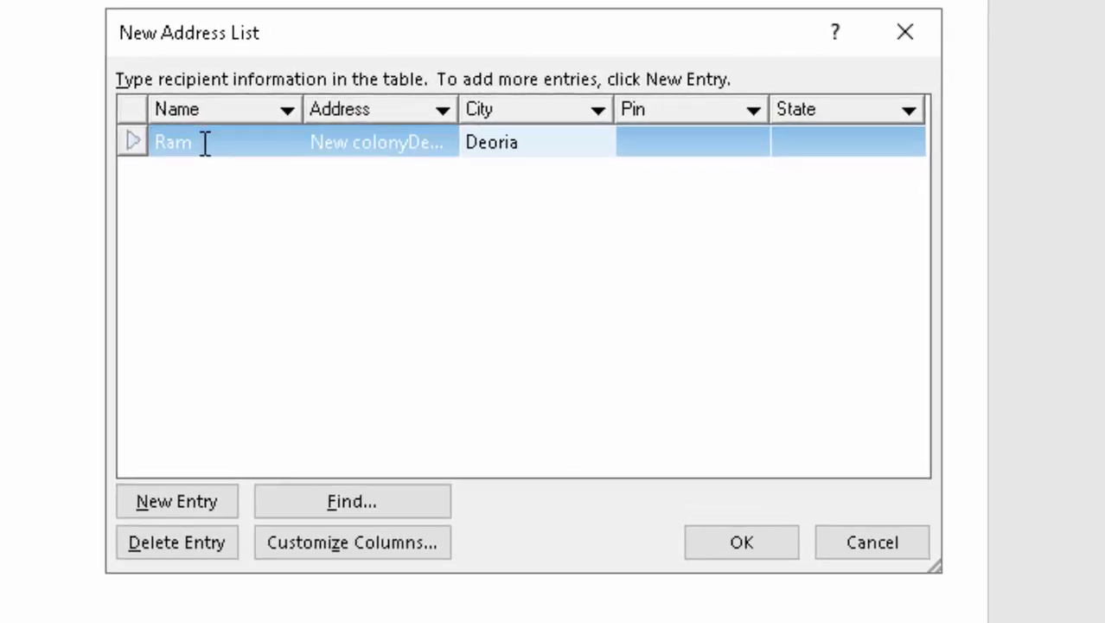
key("Tab")
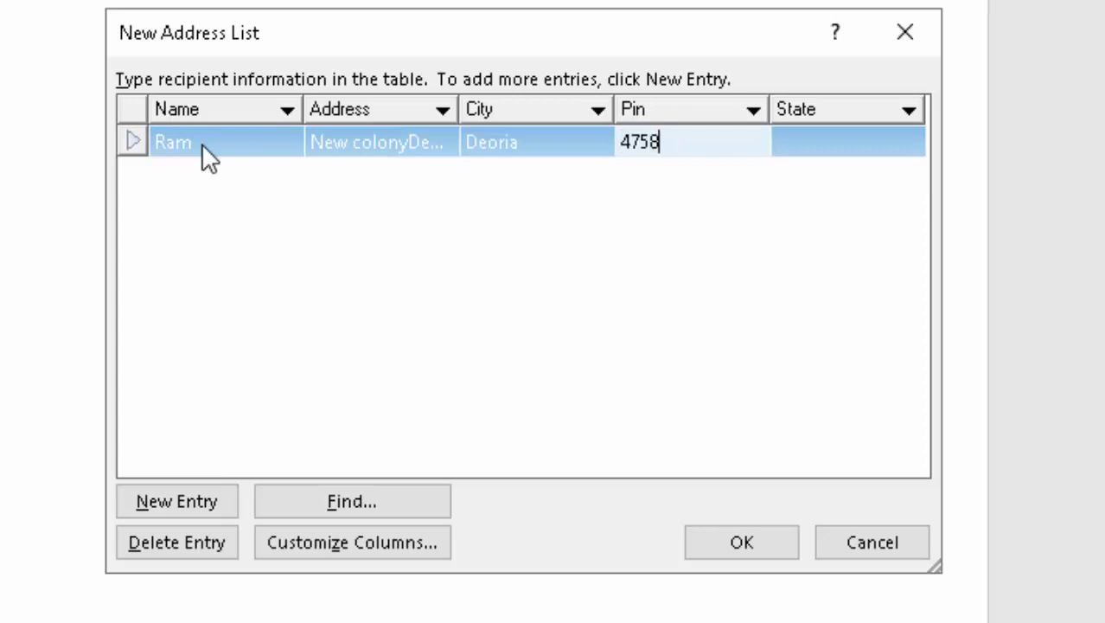
key("Tab")
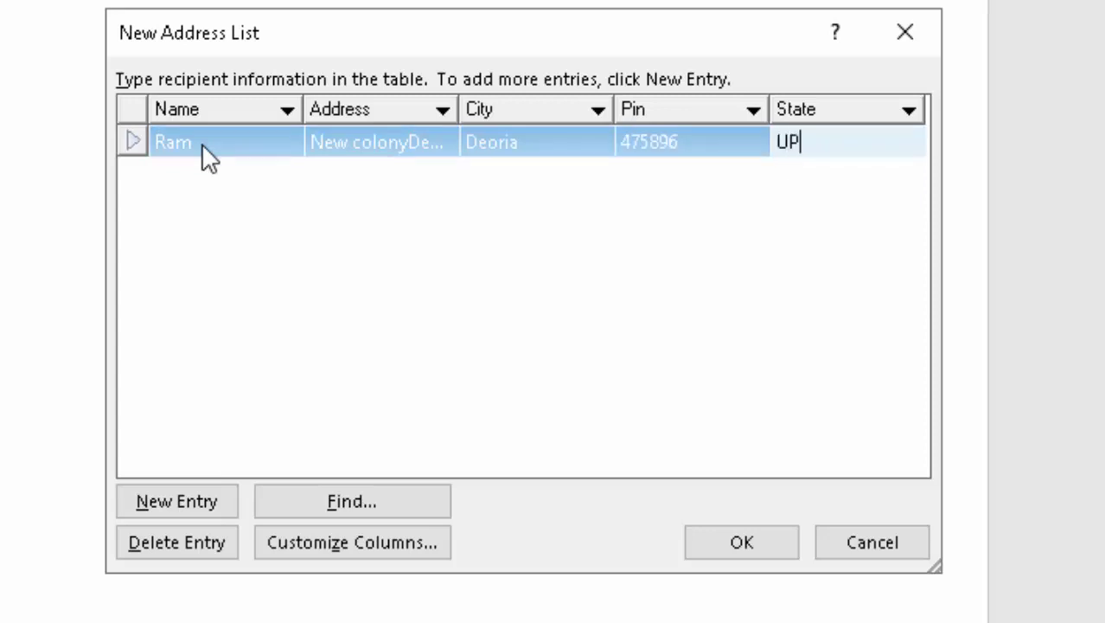
key("Tab")
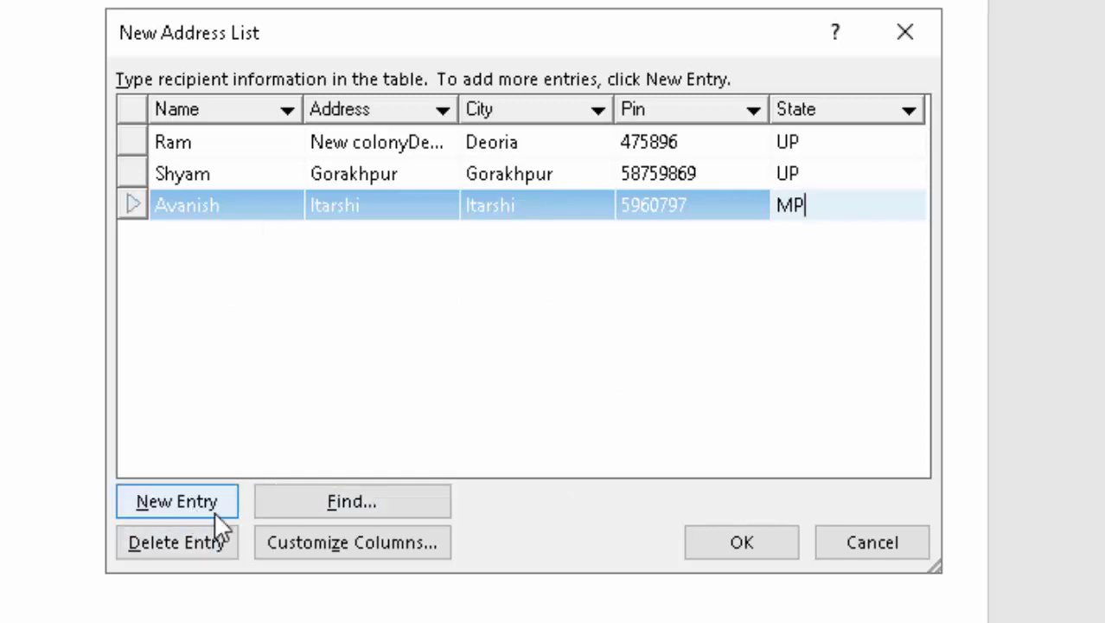
left_click(742, 543)
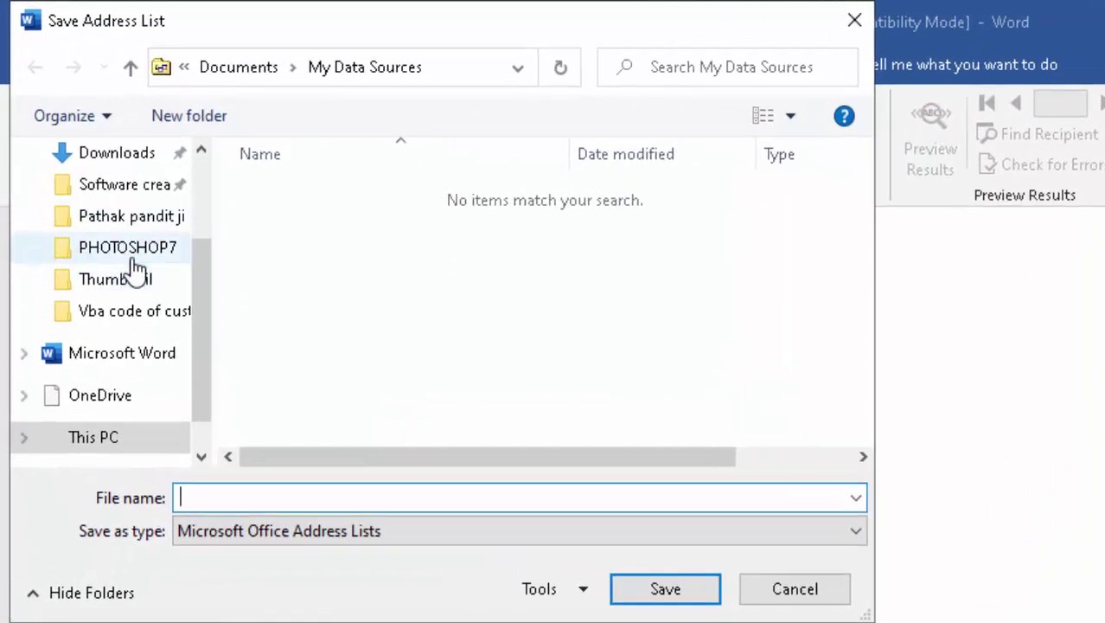
- Save the list as letter.mdb in My Data Sources and accept all three recipients
scroll(135, 270, "up", 2)
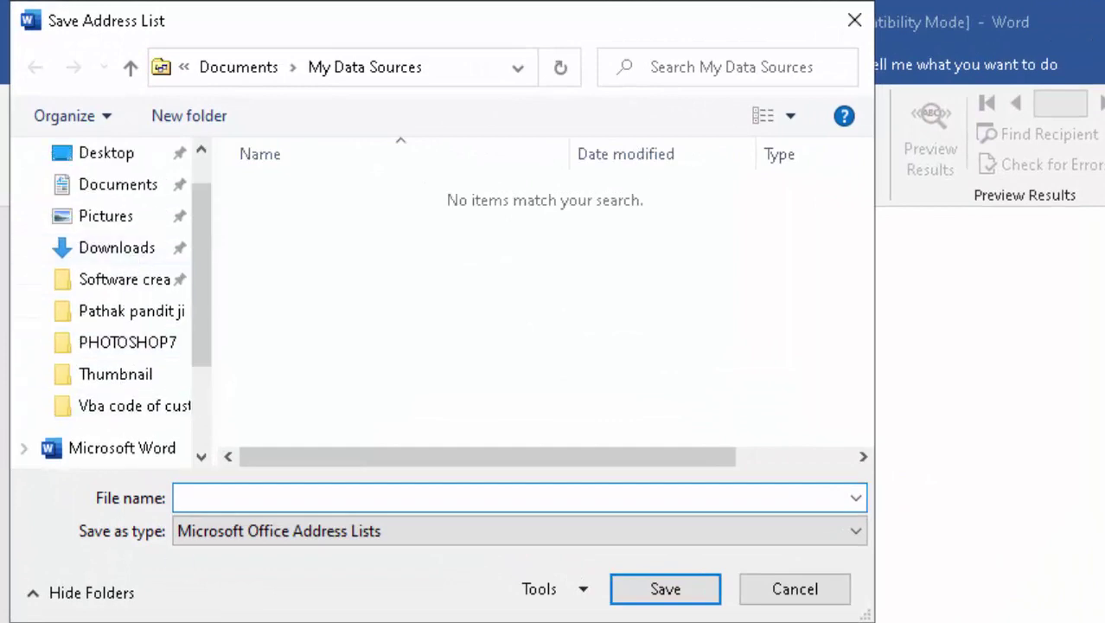
scroll(113, 346, "down", 5)
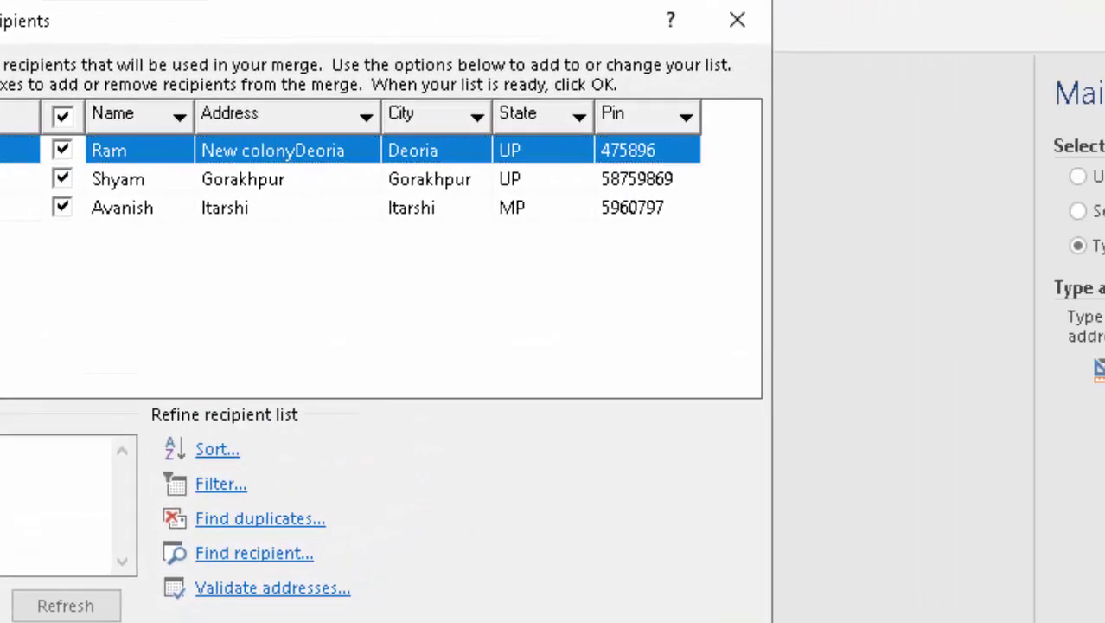
left_click(865, 586)
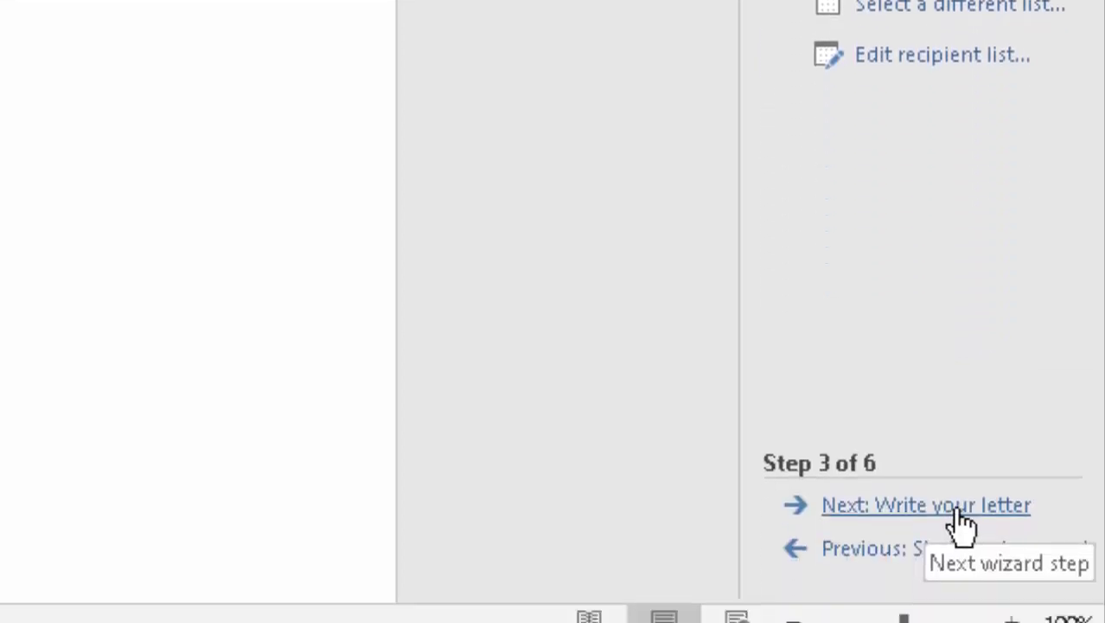
- Go to Write your letter and insert an address block in the 'Josh Randall Jr.' format
left_click(957, 522)
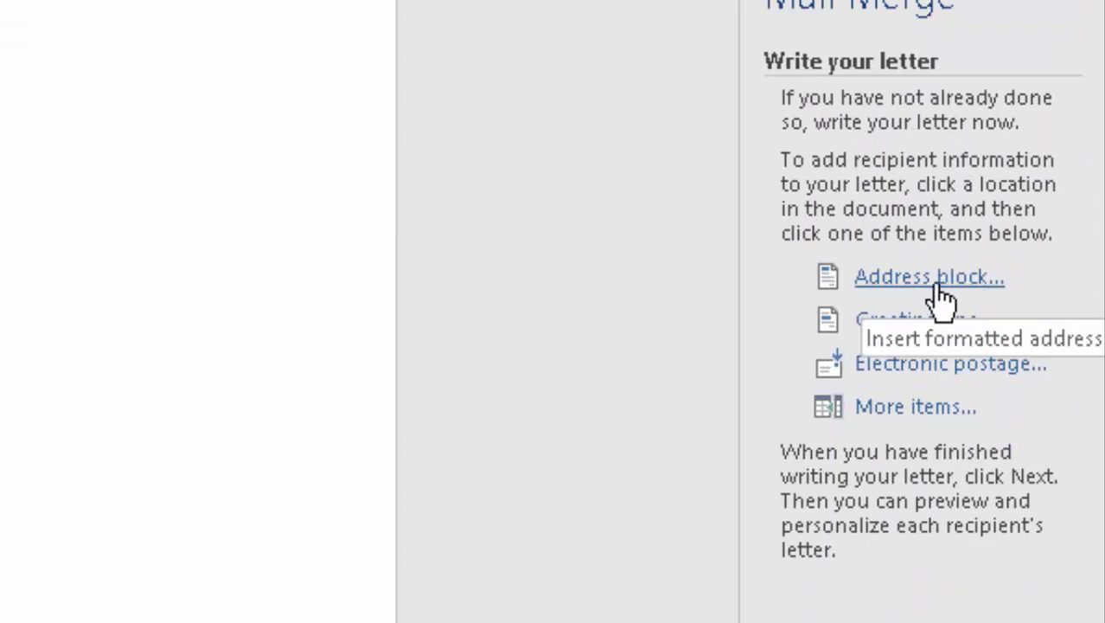
left_click(938, 288)
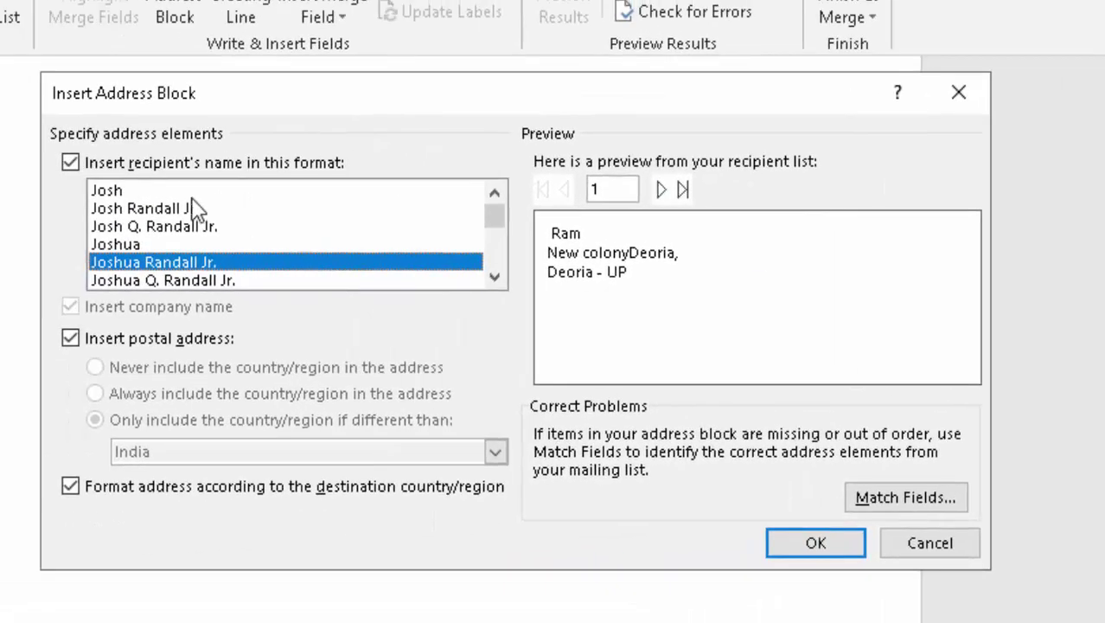
left_click(161, 211)
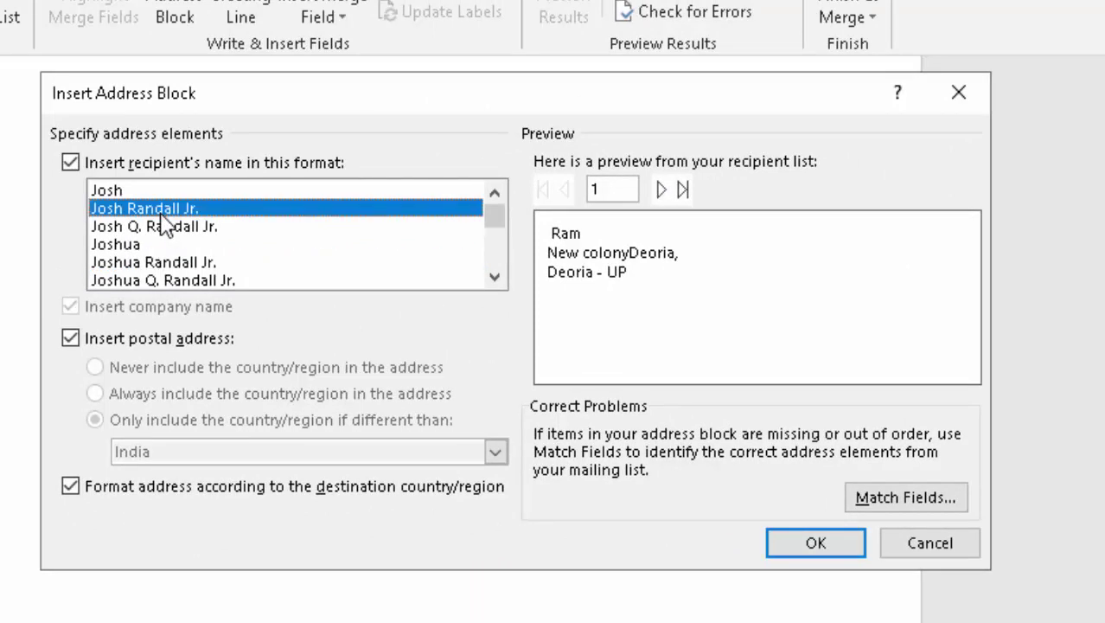
left_click(103, 191)
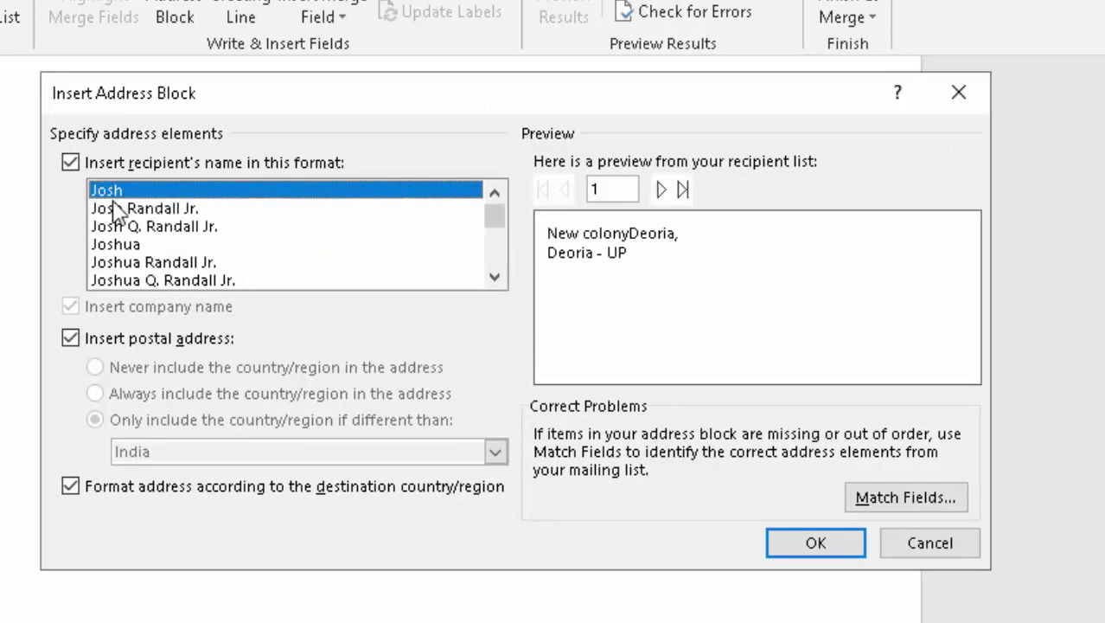
left_click(121, 211)
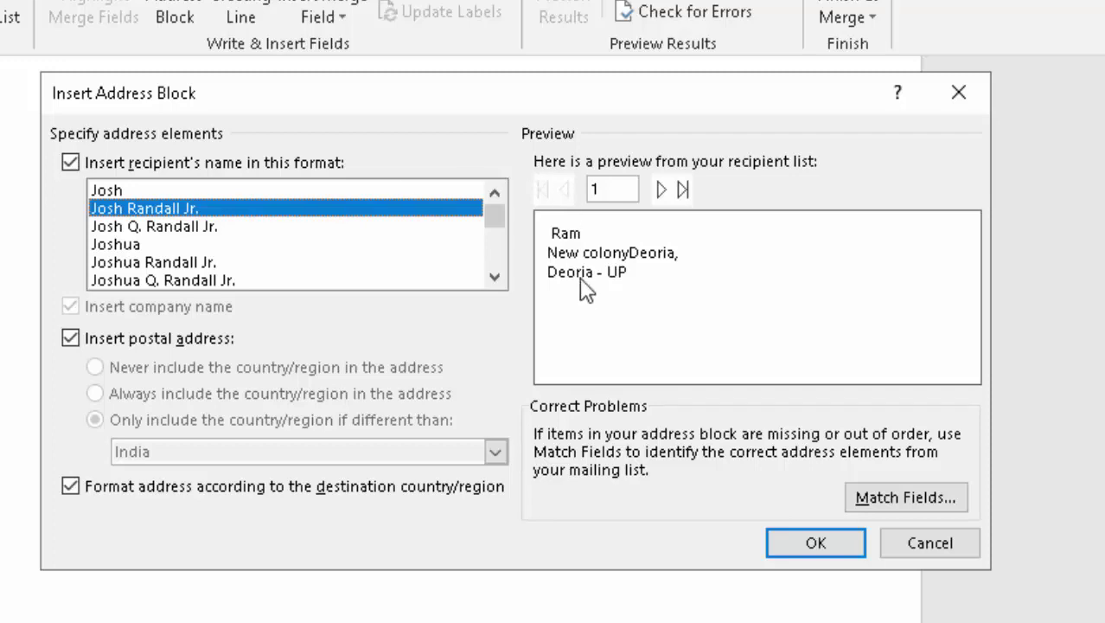
left_click(813, 550)
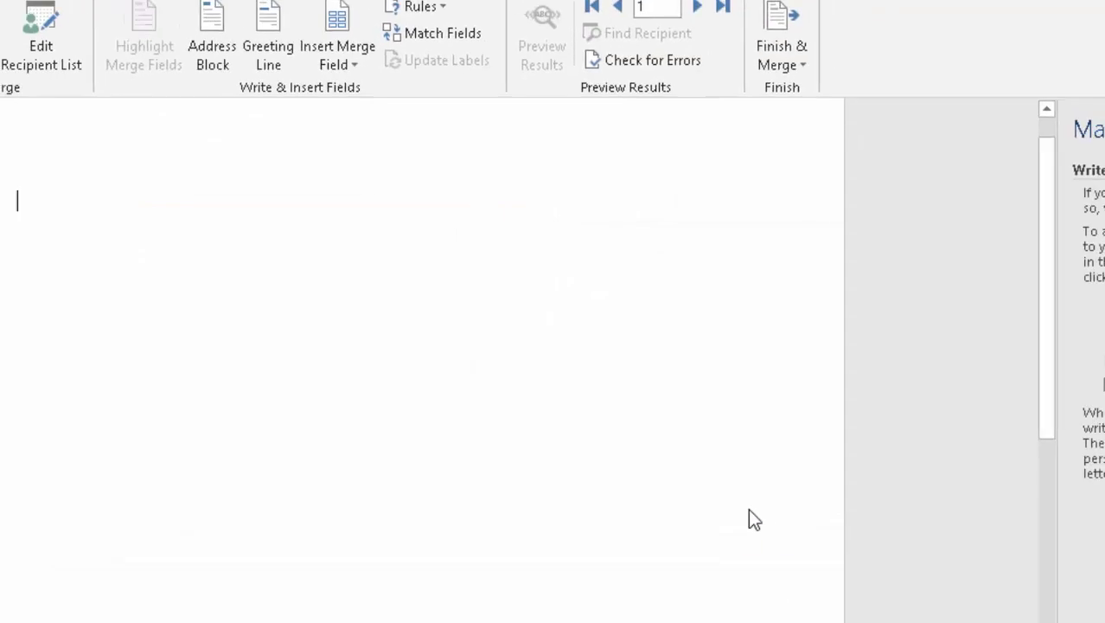
- On a new line, insert a 'Dear' full-name greeting with 'Dear Sir or Madam,' fallback
key("Return")
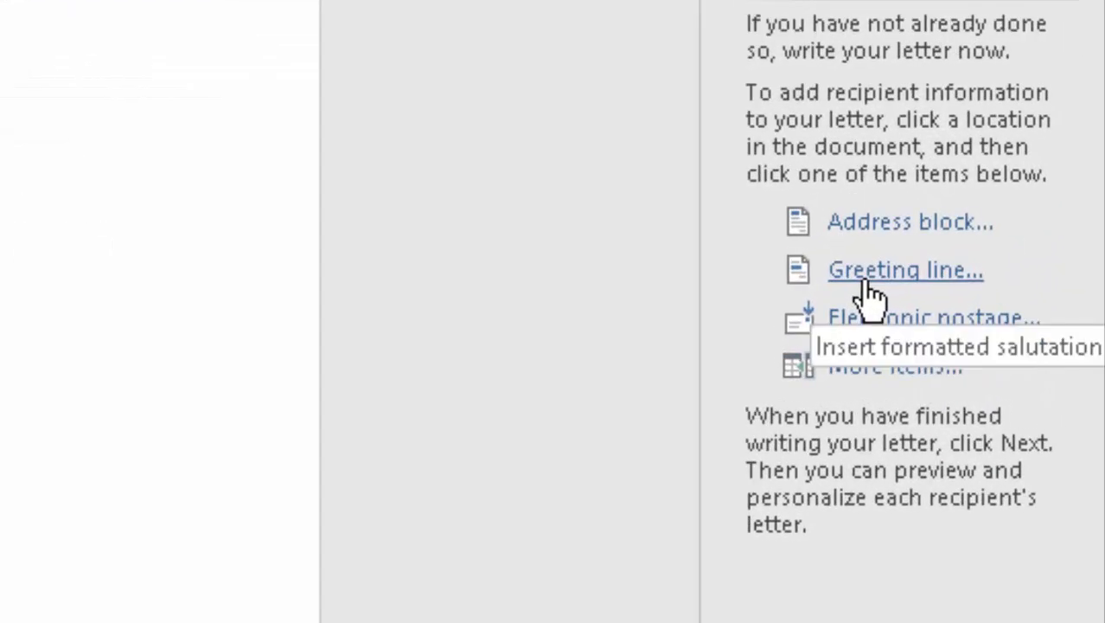
left_click(865, 286)
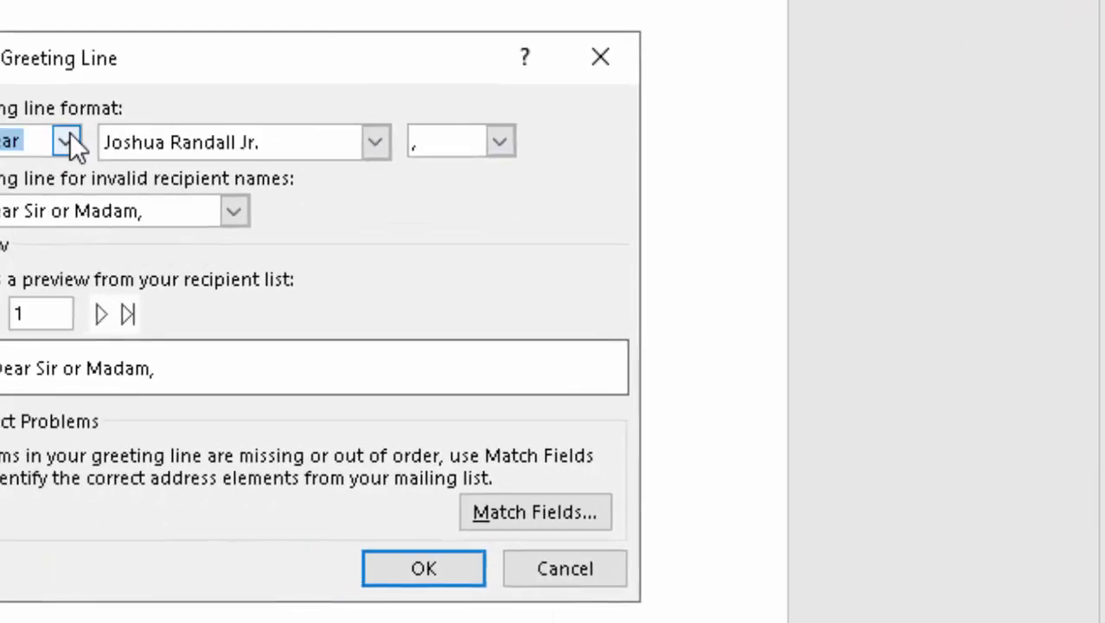
left_click(68, 140)
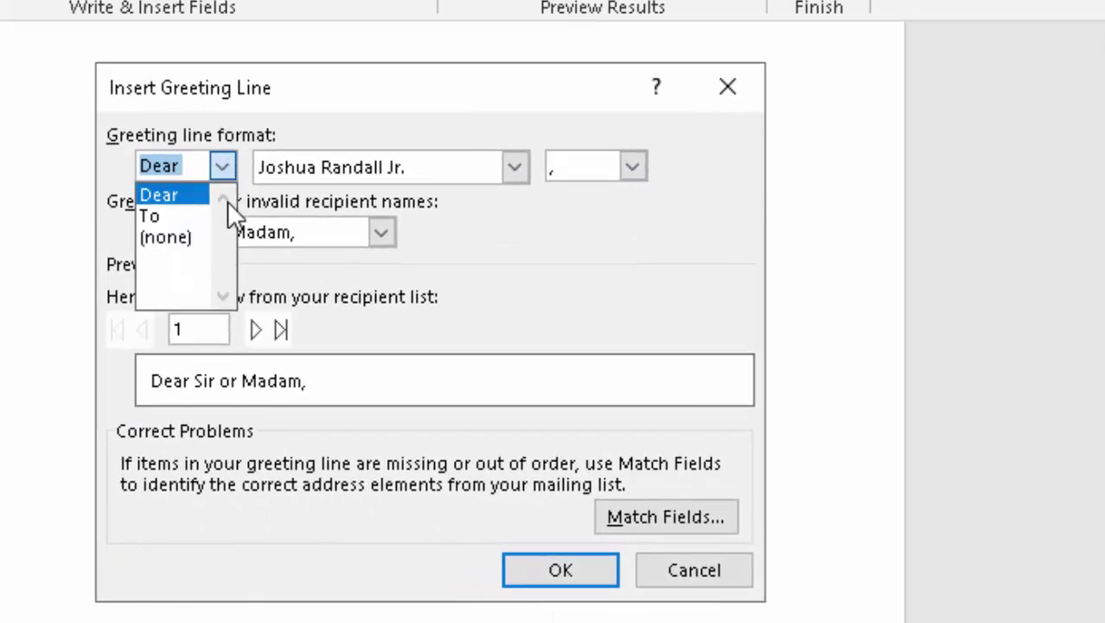
left_click(208, 194)
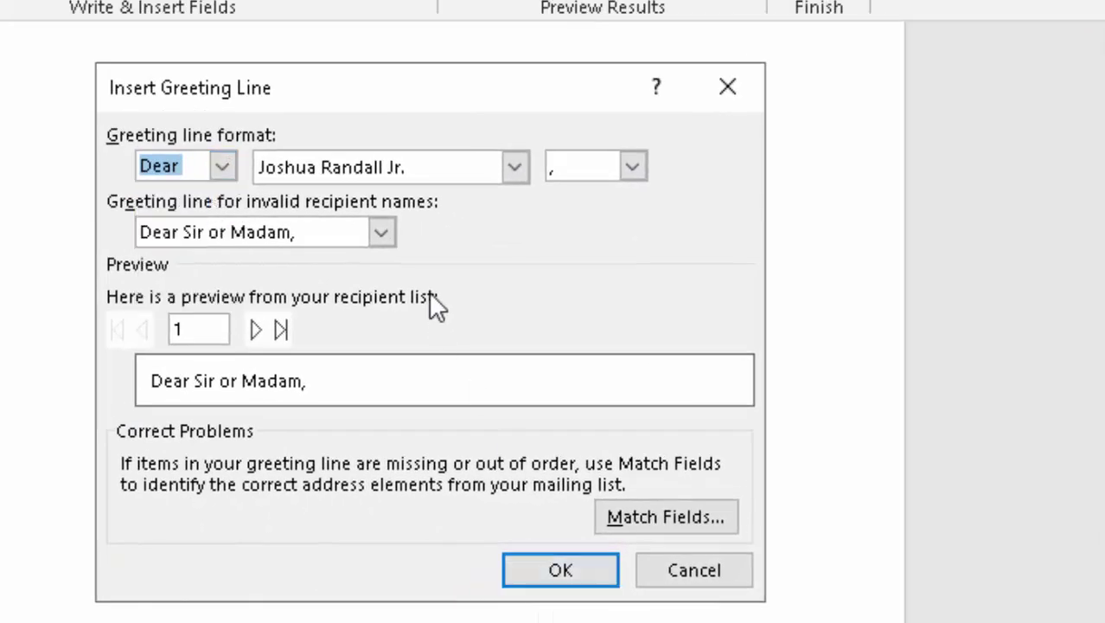
left_click(380, 235)
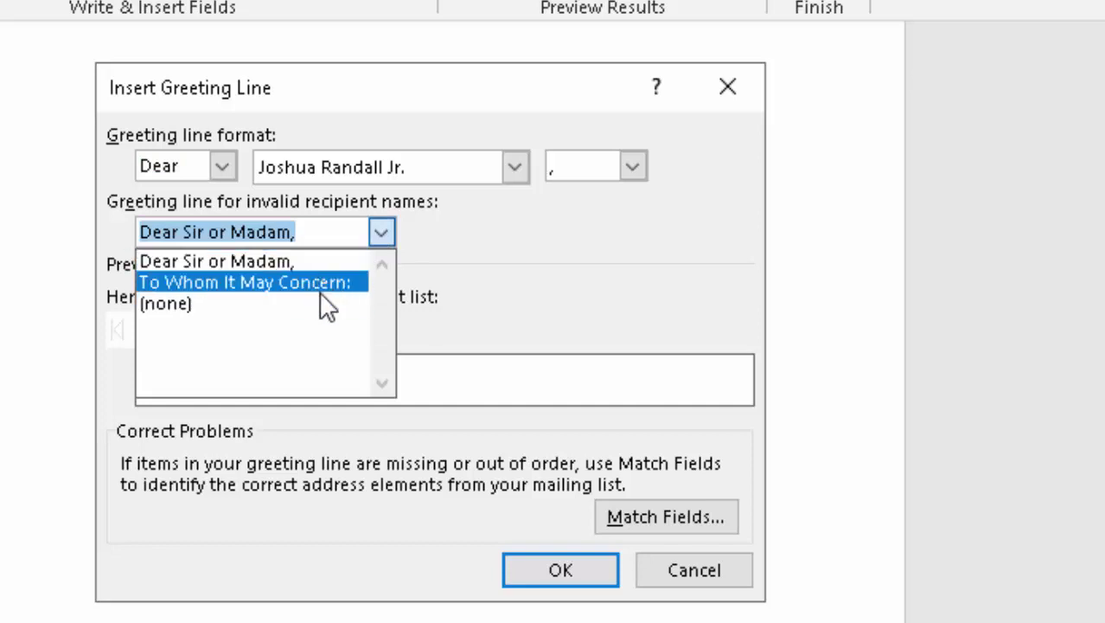
left_click(343, 264)
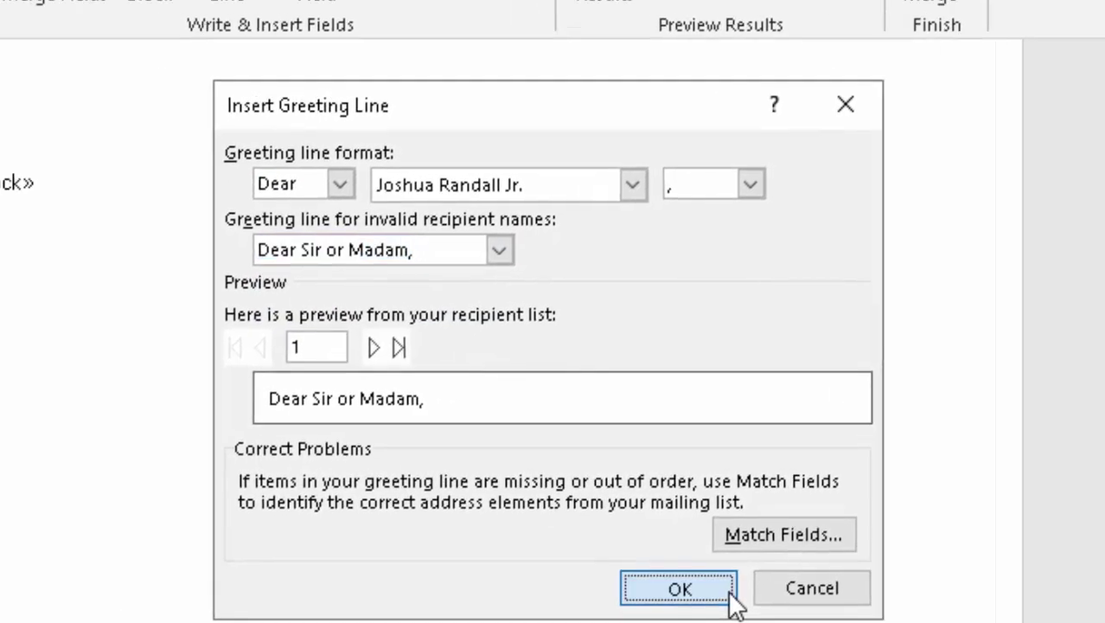
left_click(561, 570)
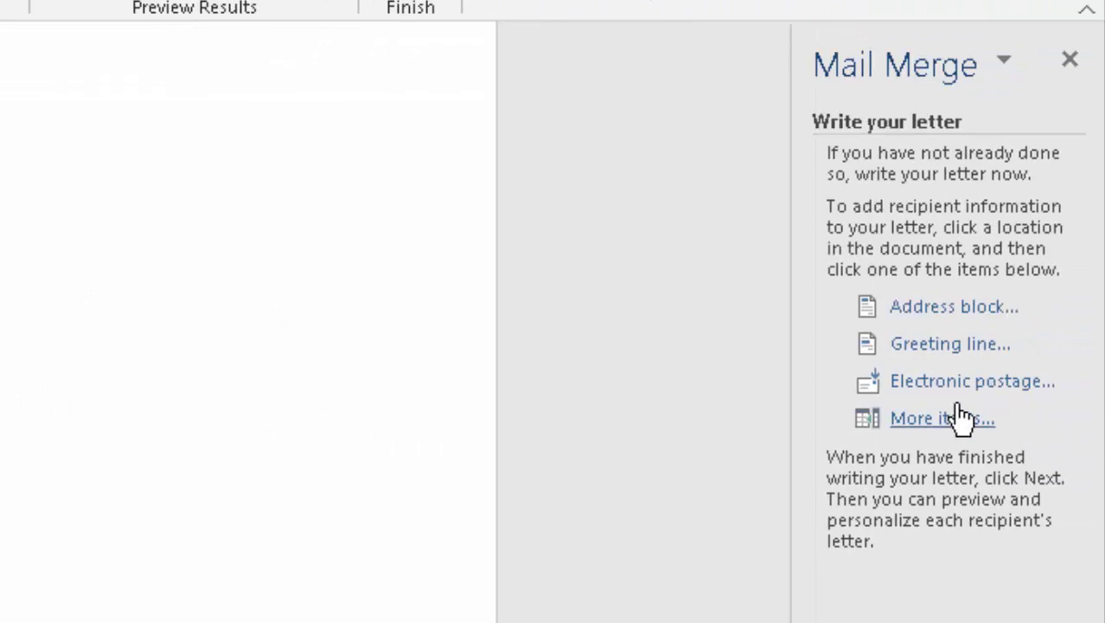
- Insert the «Name» and «Address» merge fields below the greeting line, then start a new line
left_click(933, 420)
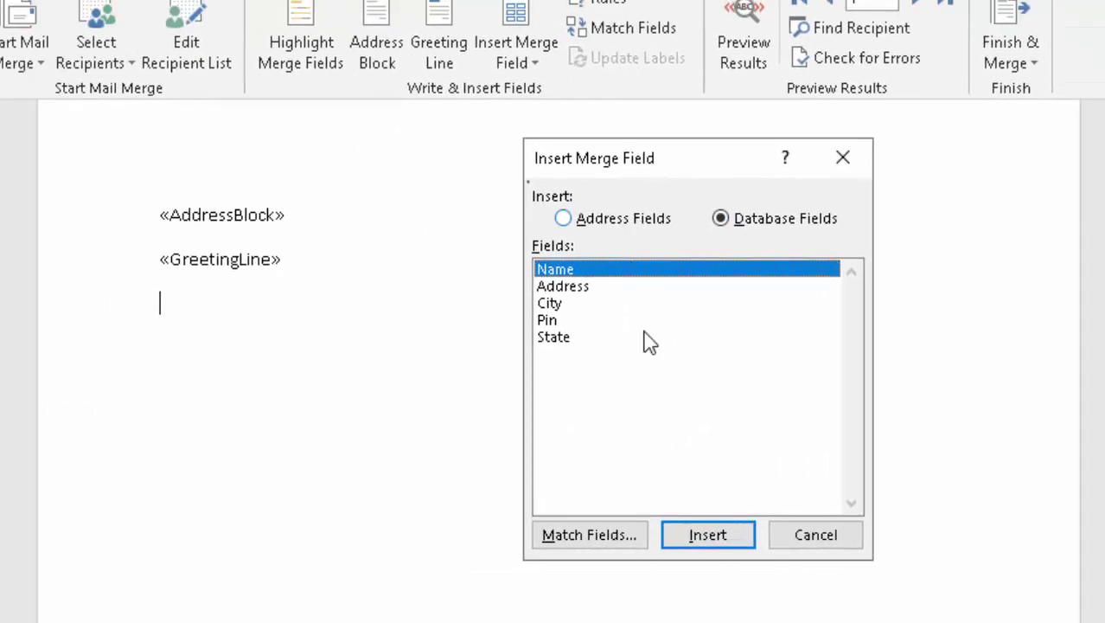
left_click(692, 529)
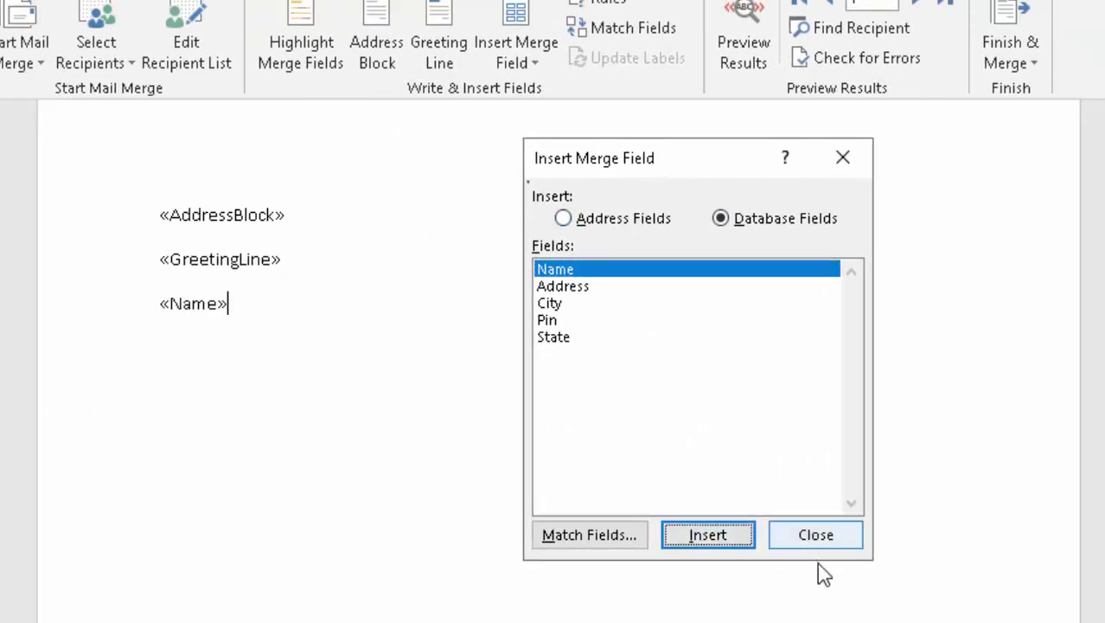
left_click(822, 536)
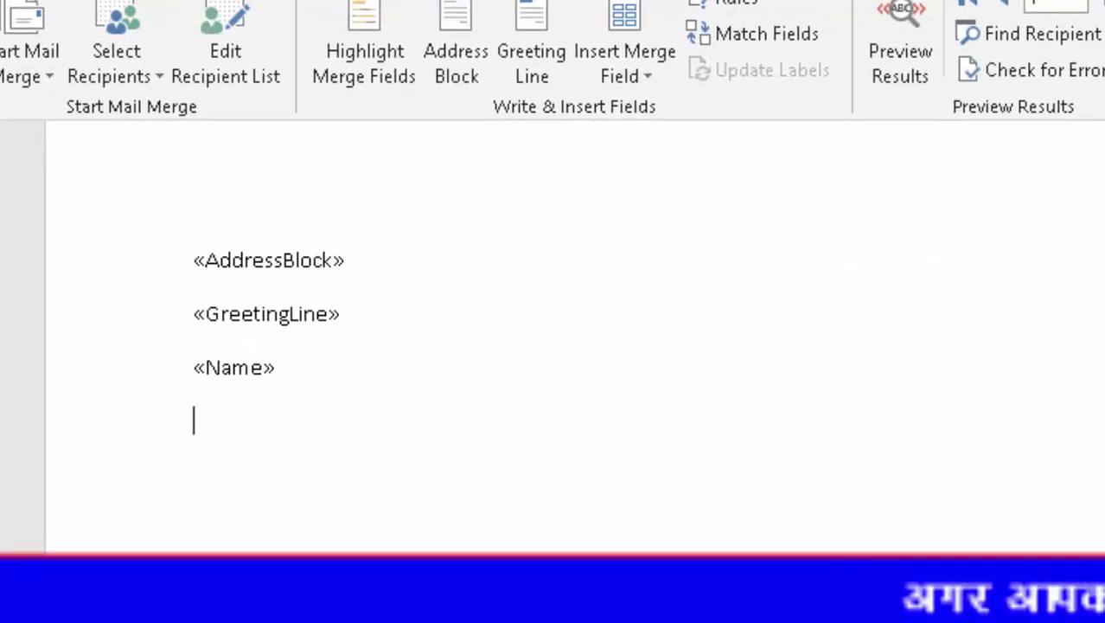
left_click(684, 347)
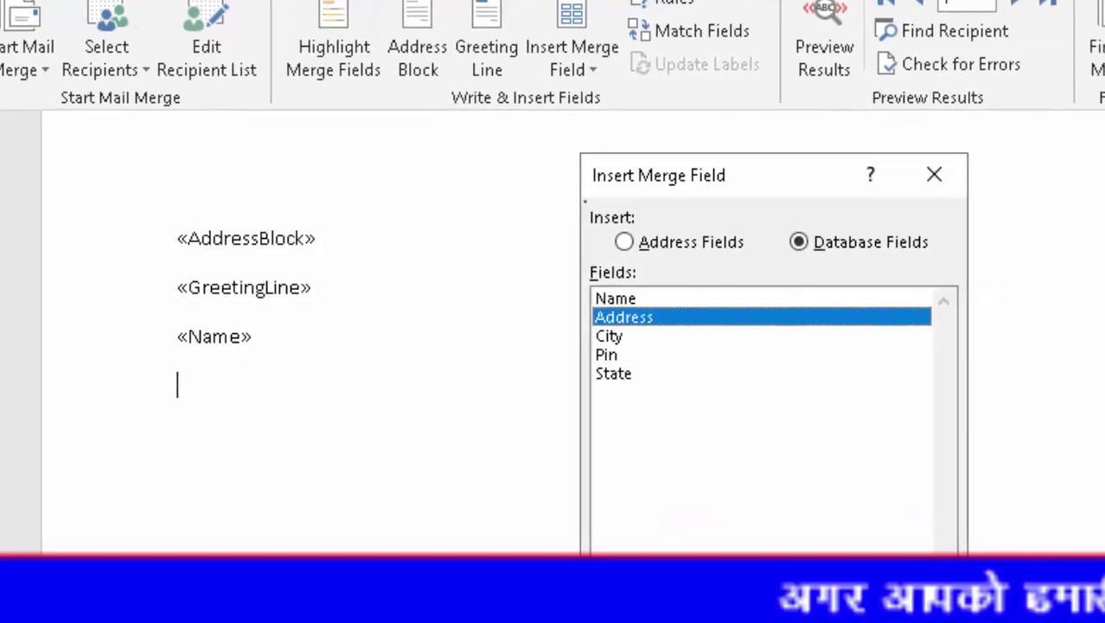
key("Return")
key("Escape")
key("Return")
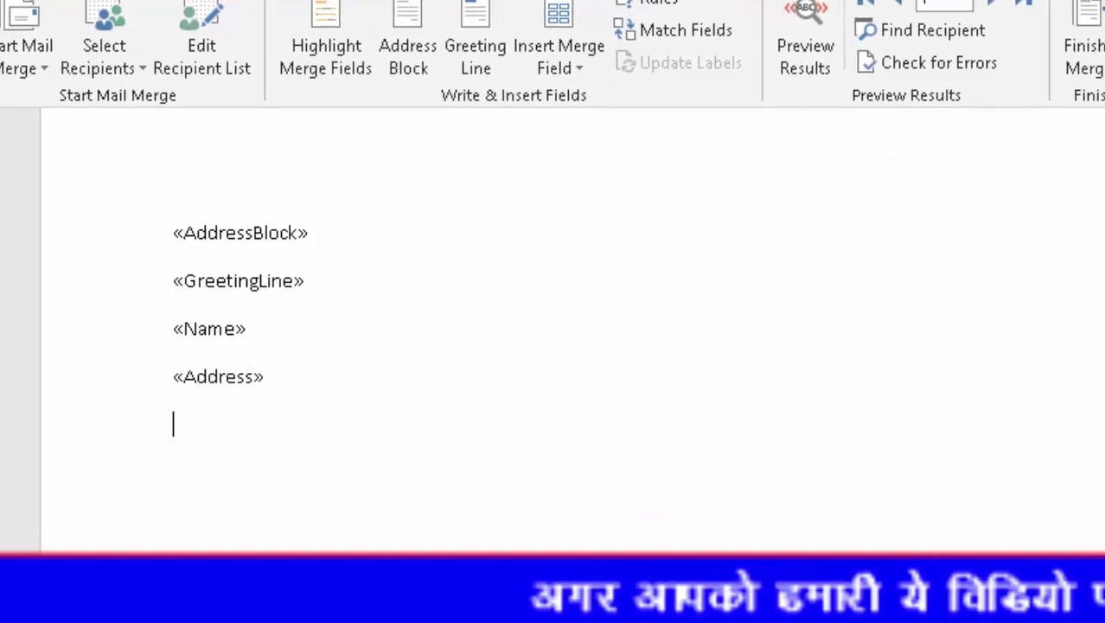
- Add the «City» field below Address and the «Pin» field below City
left_click(559, 26)
left_click(595, 328)
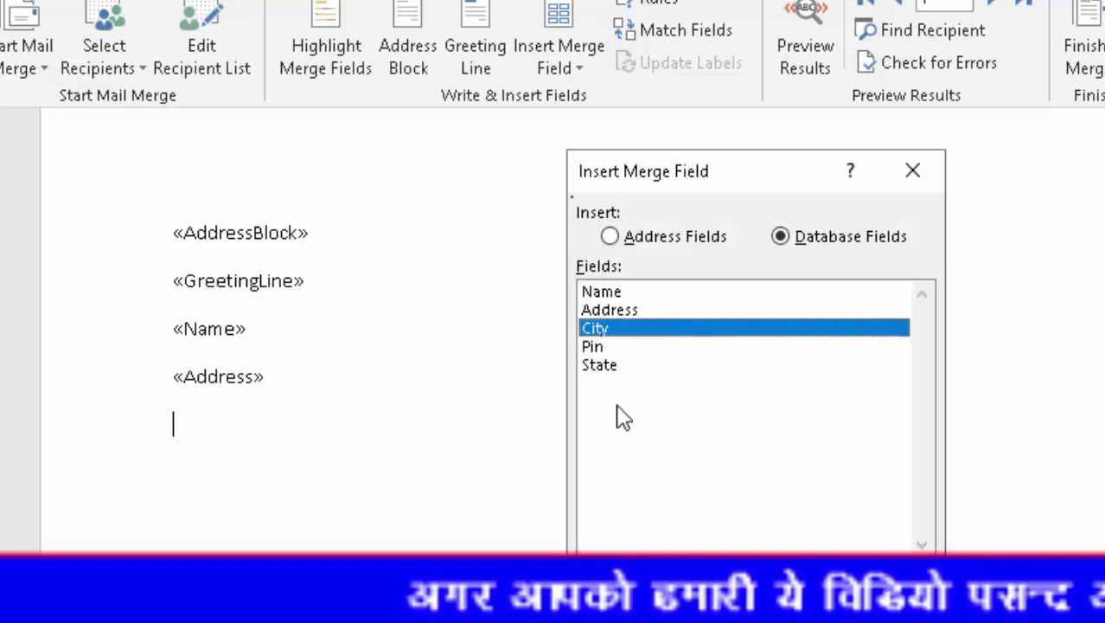
key("Return")
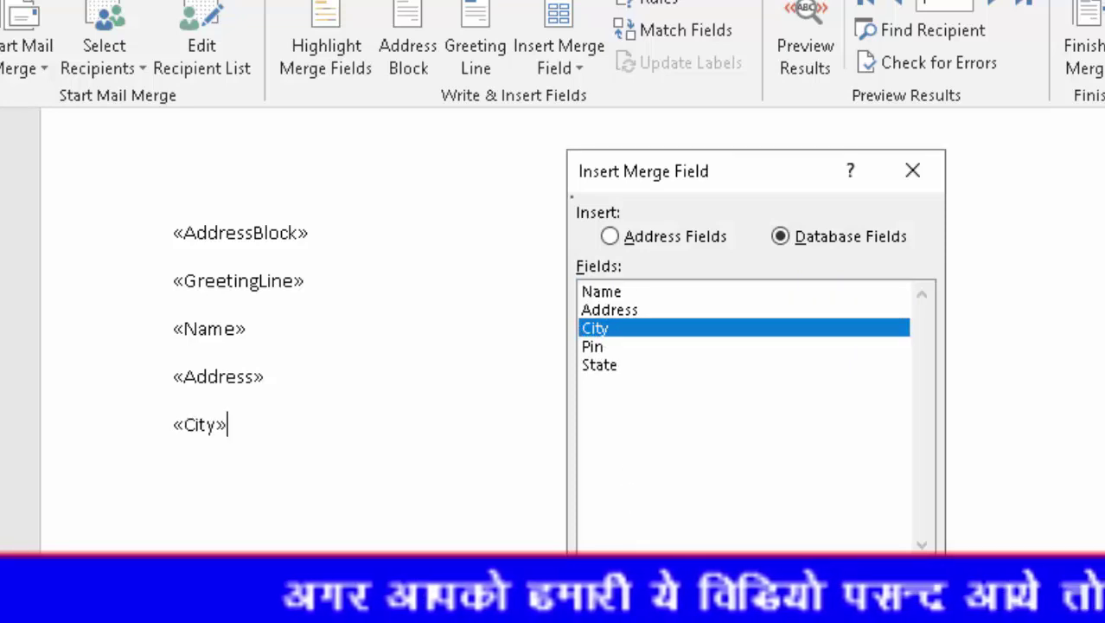
key("Escape")
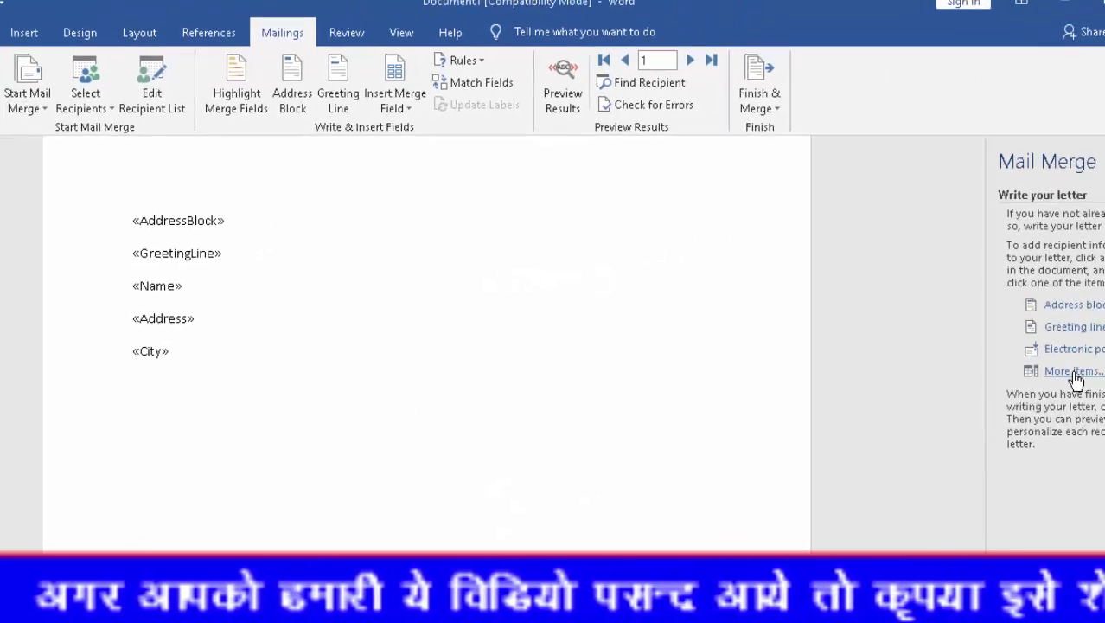
left_click(1016, 356)
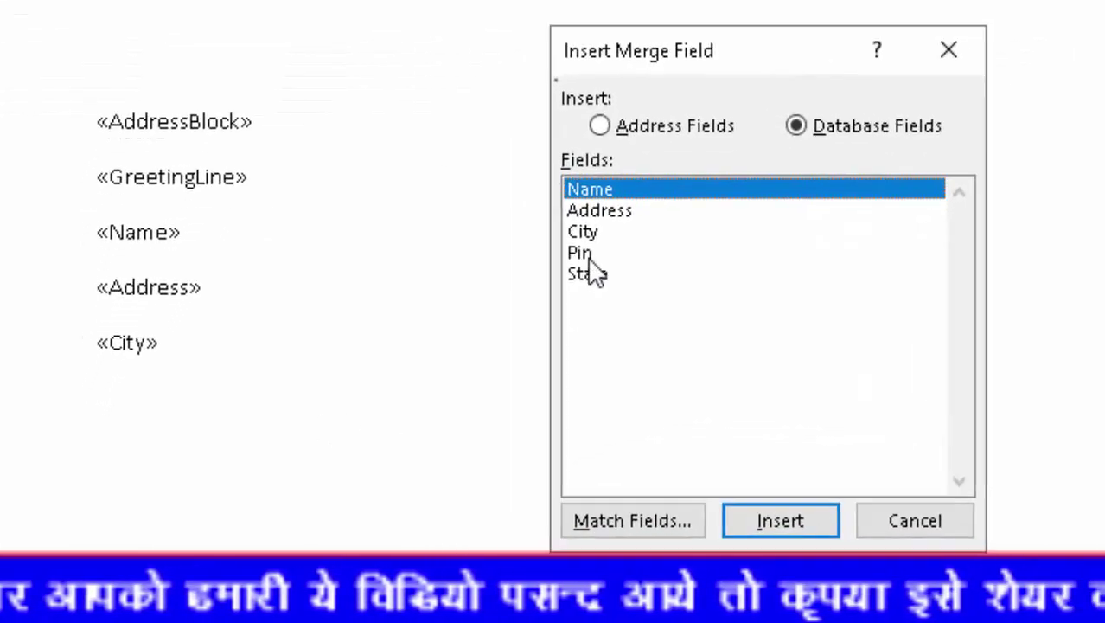
left_click(585, 254)
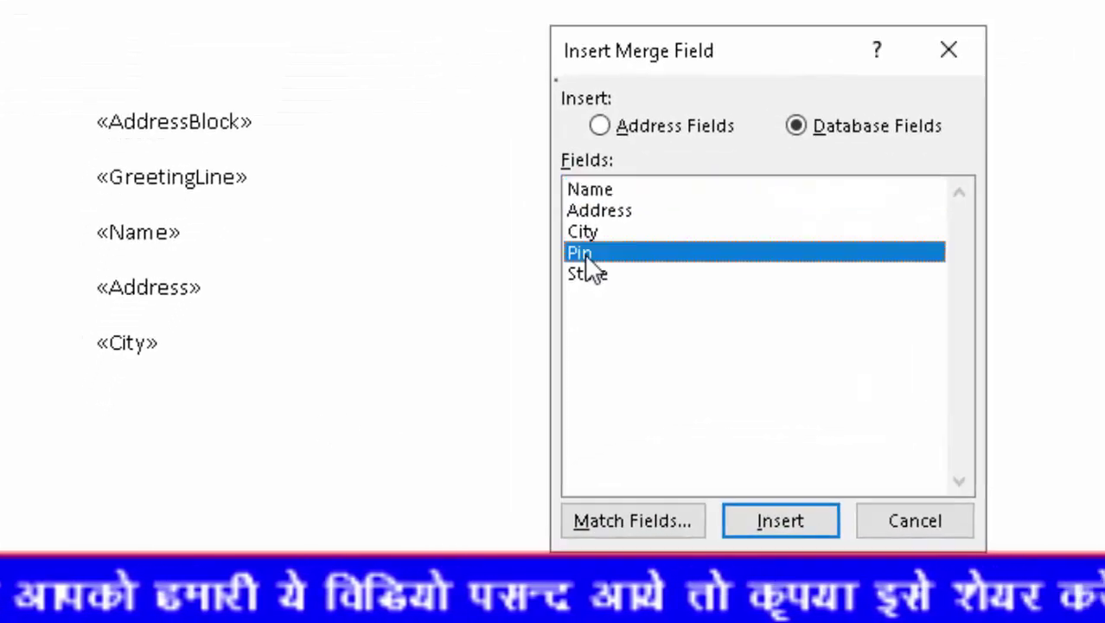
left_click(789, 512)
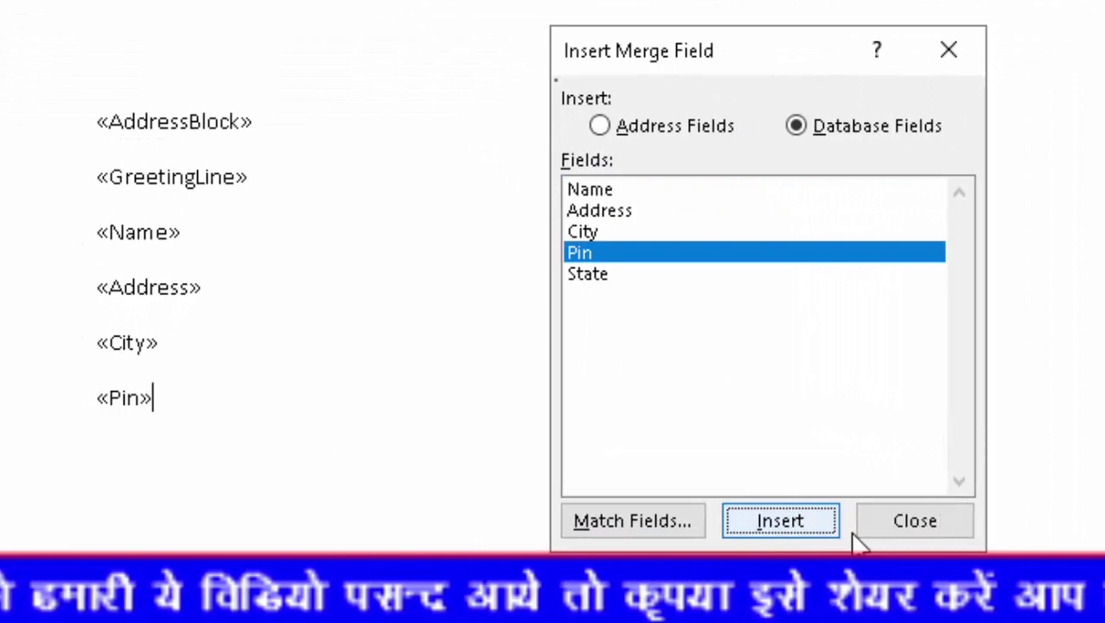
left_click(916, 520)
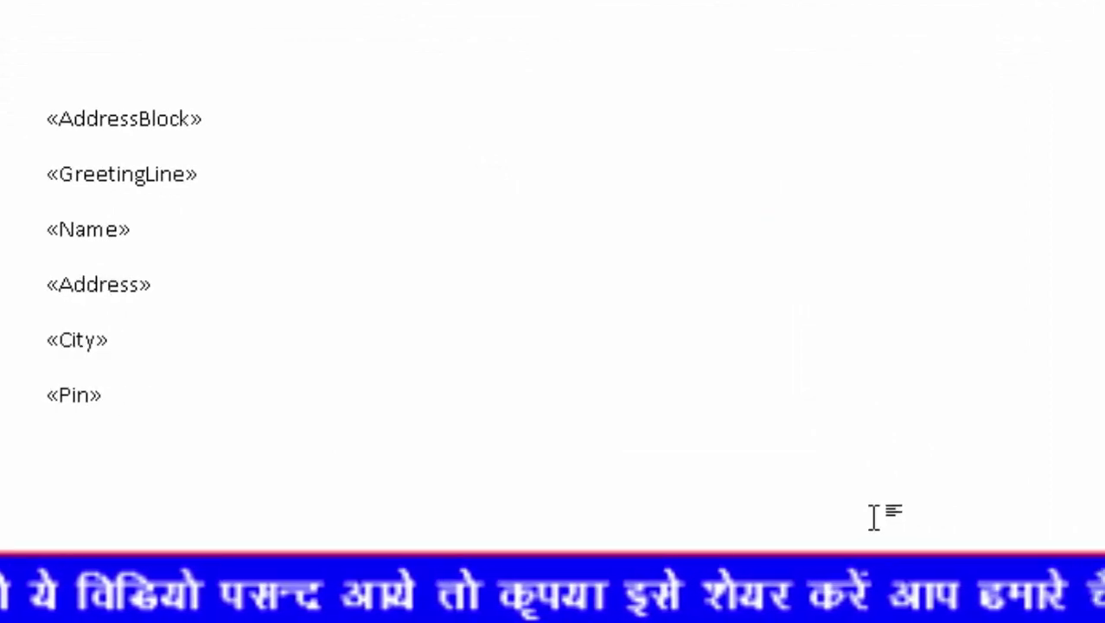
- Add the «State» field on the line below «Pin»
left_click(986, 343)
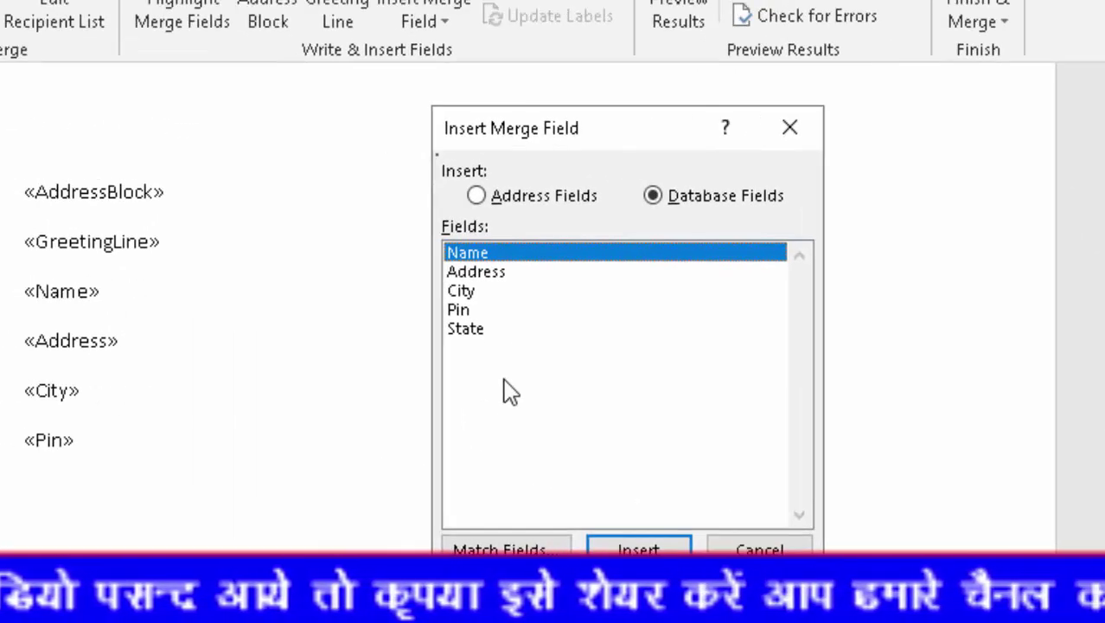
left_click(472, 331)
left_click(638, 544)
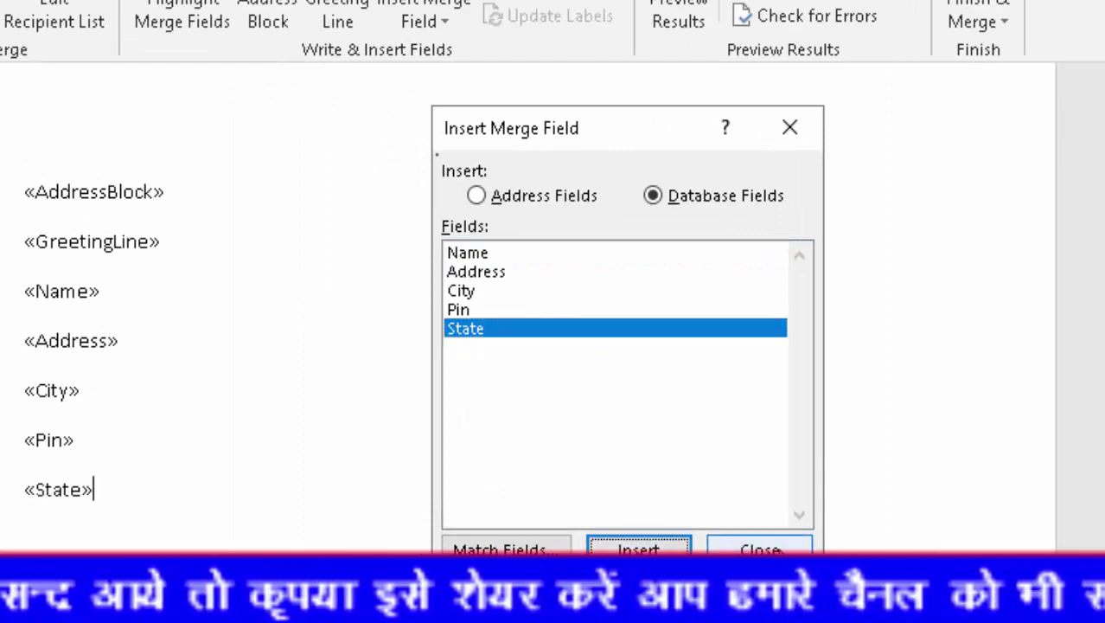
left_click(759, 549)
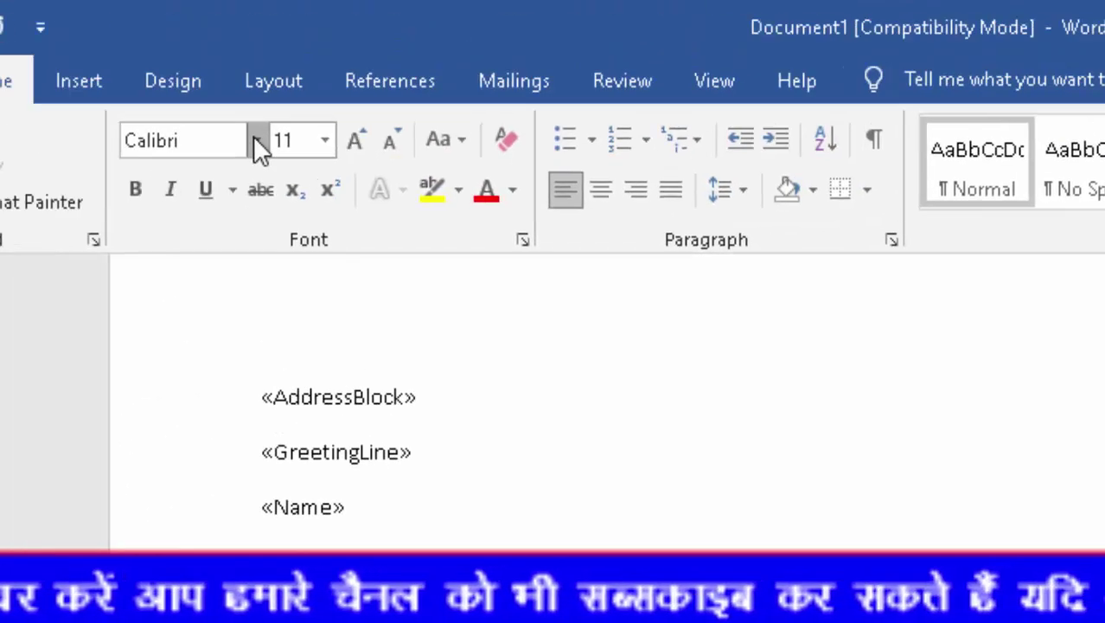
- Apply the Kruti Dev 010 font for the Hindi invitation paragraph, then preview the merged letter
left_click(256, 140)
type("Kruti Dev 010")
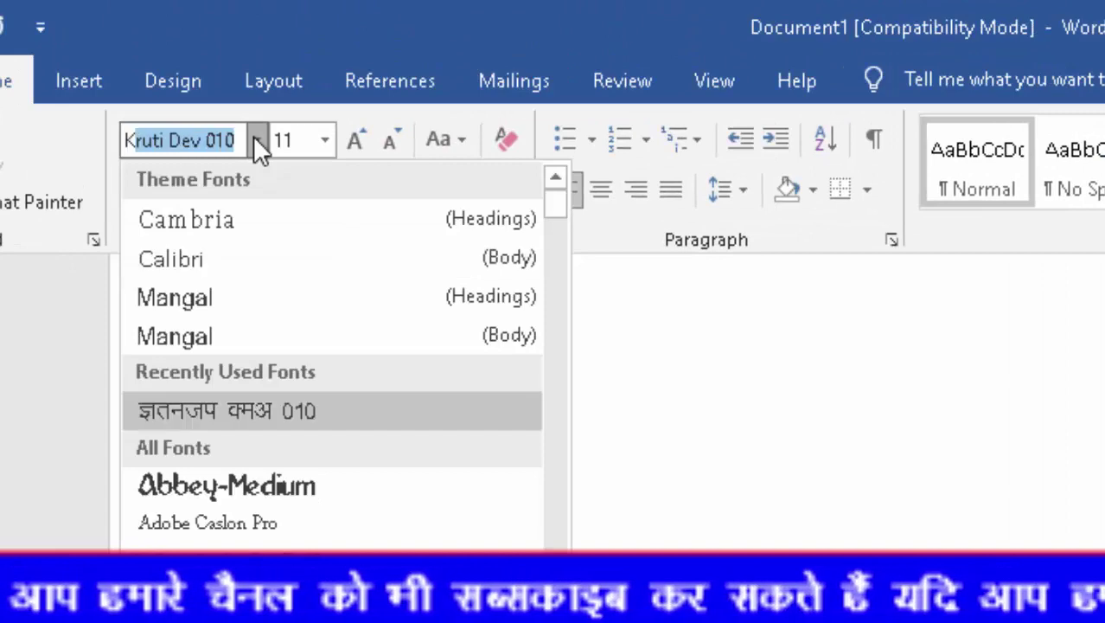
key("Return")
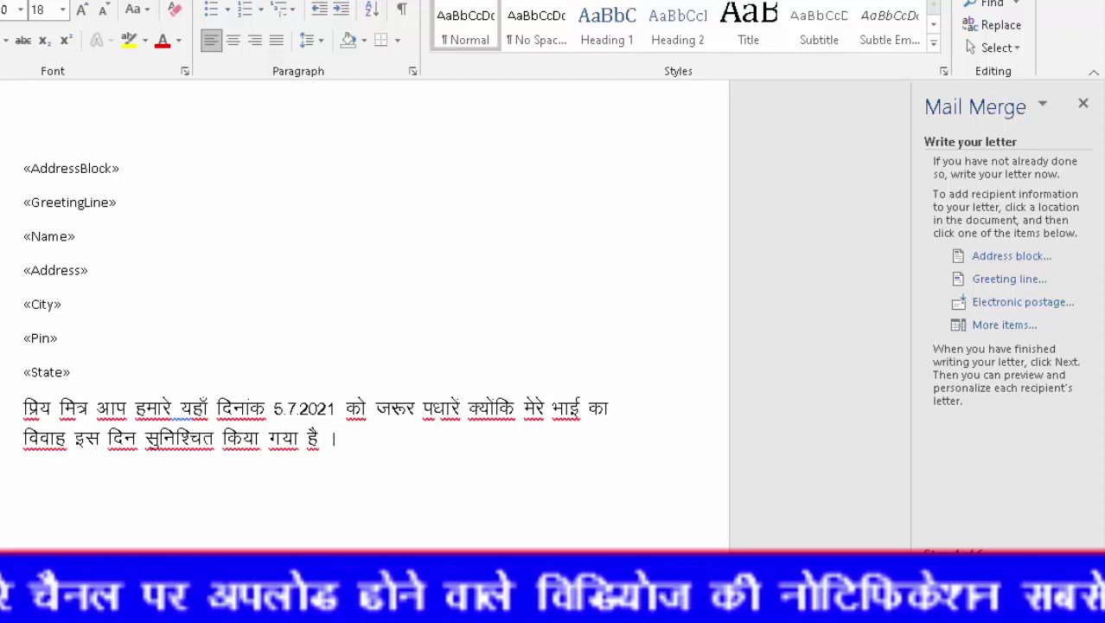
left_click(994, 573)
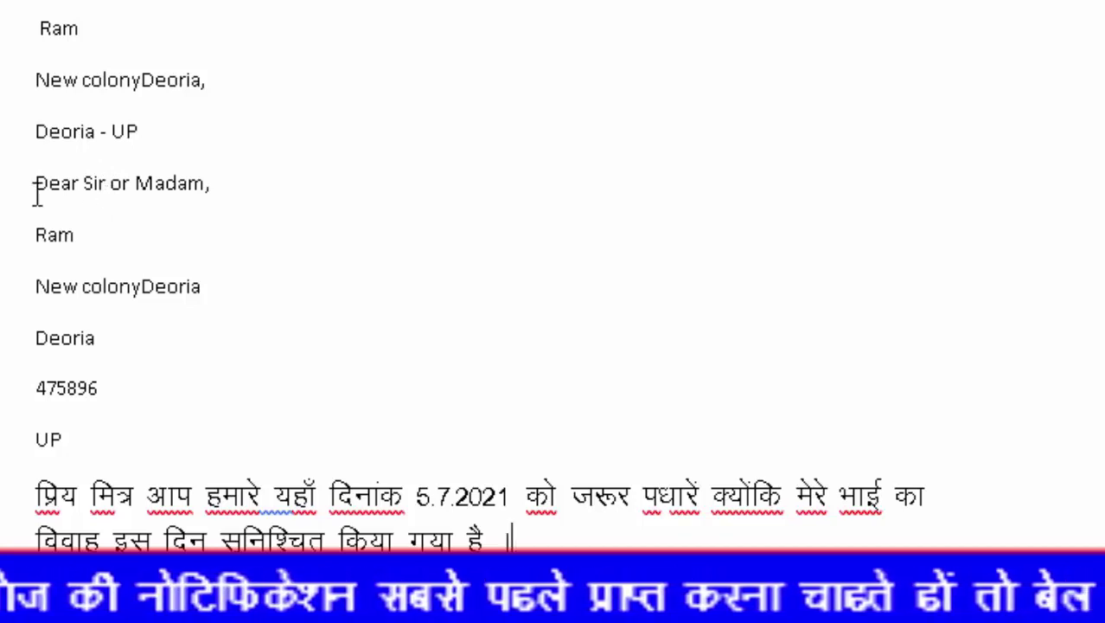
left_click_drag(38, 194, 94, 191)
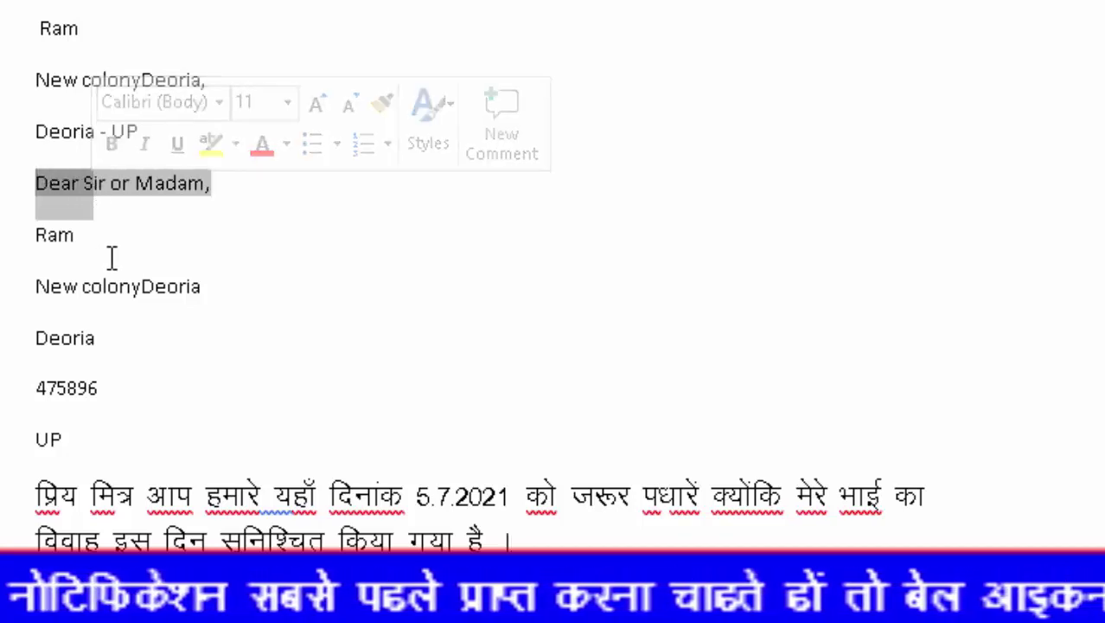
left_click(126, 407)
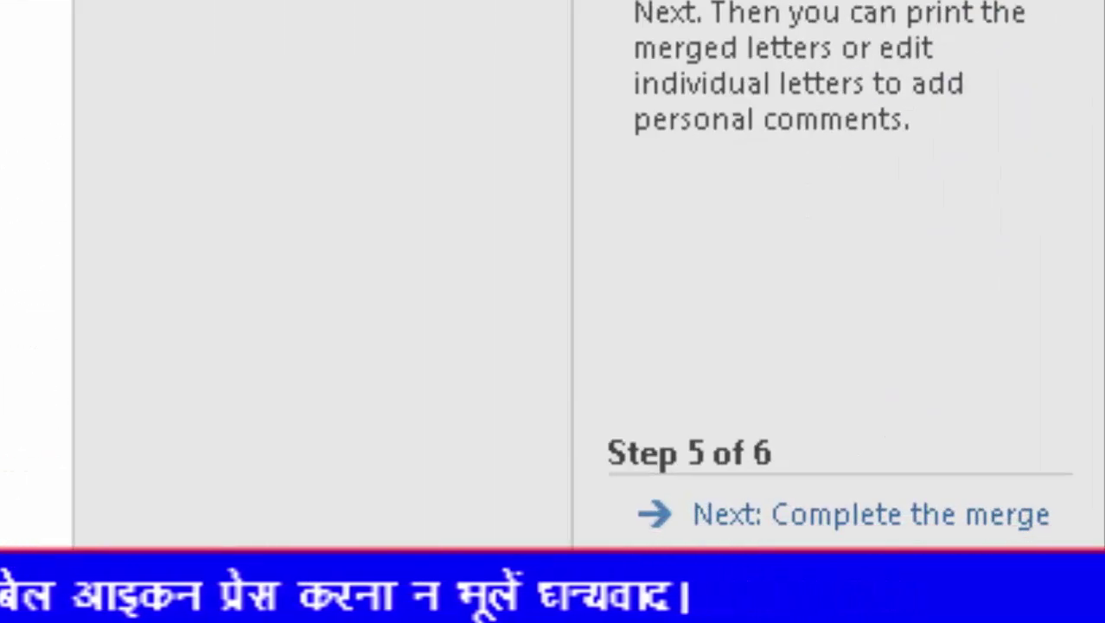
- Move the Mail Merge wizard to Step 6 of 6, Complete the merge
left_click(927, 524)
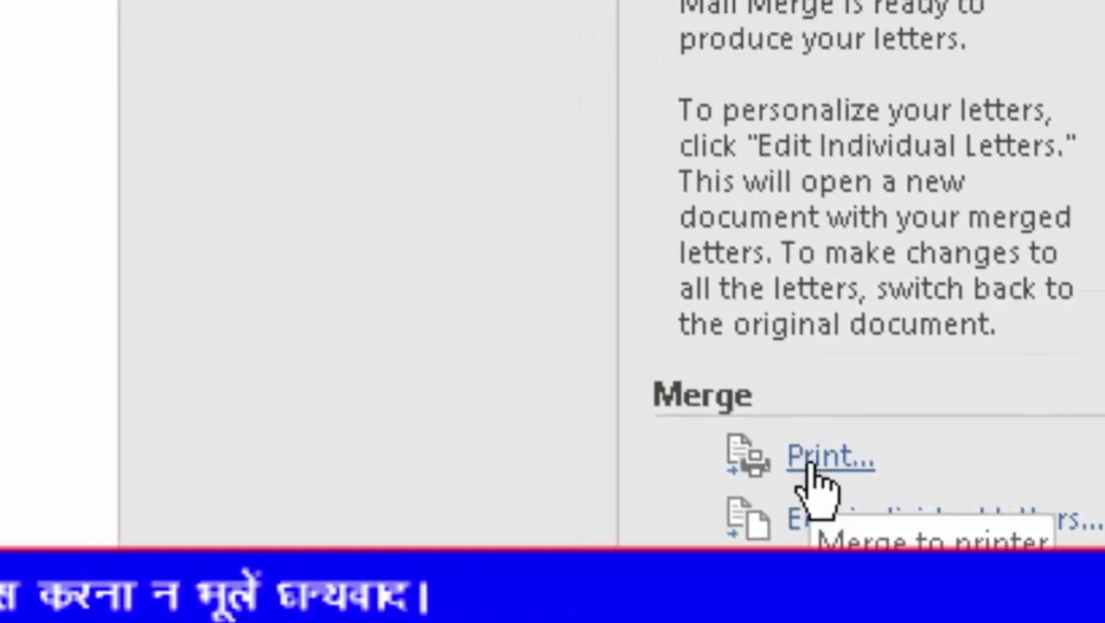